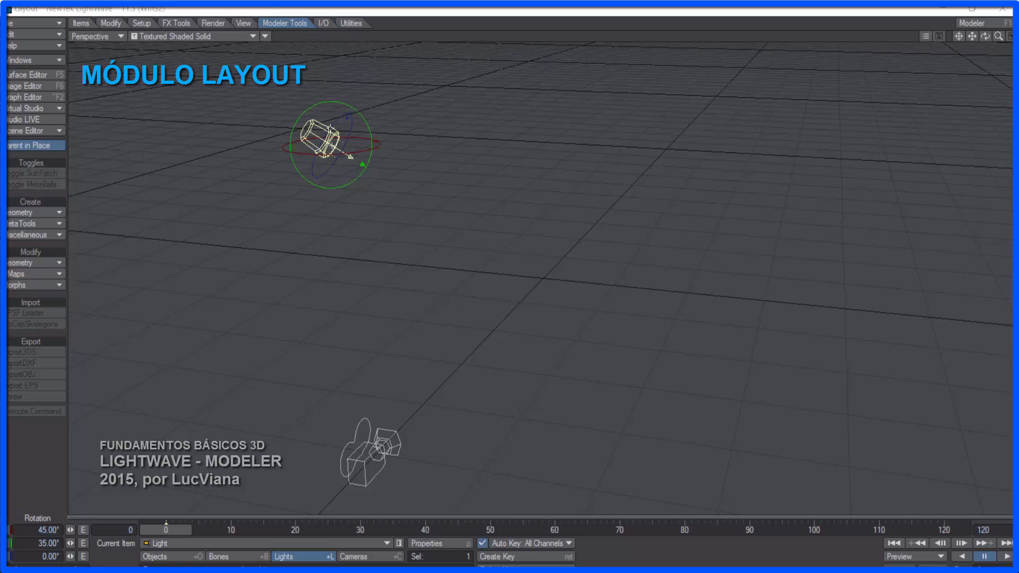
# Activate the Move and Rotate tools for the light, and switch from Layout to Modeler
pyautogui.press('t')
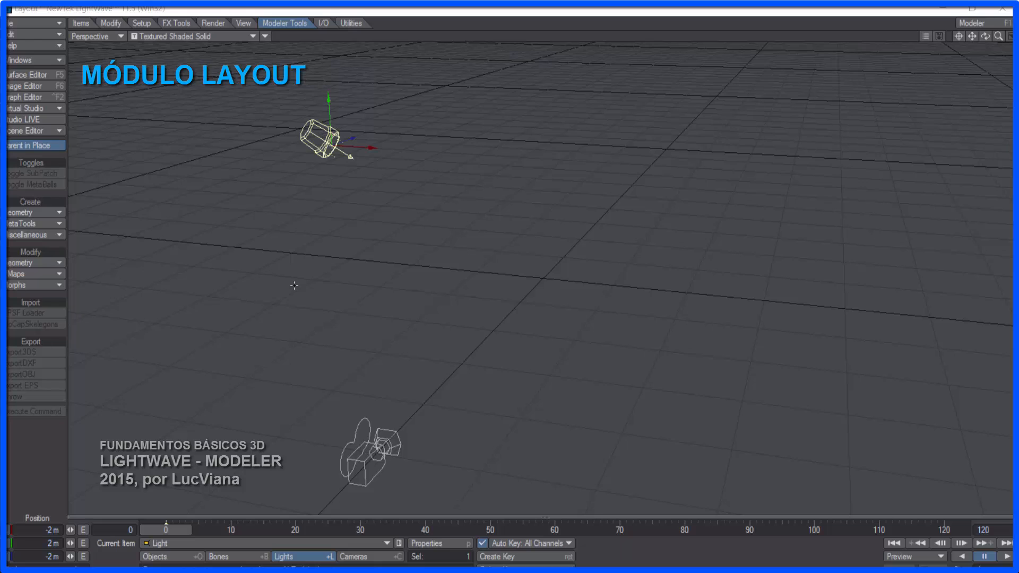
pyautogui.press('y')
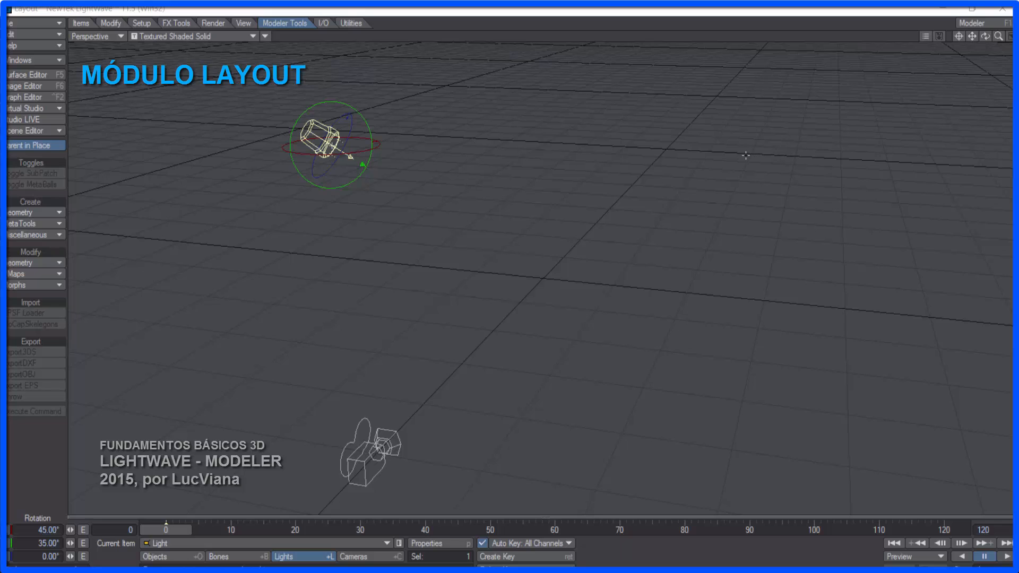
pyautogui.click(981, 23)
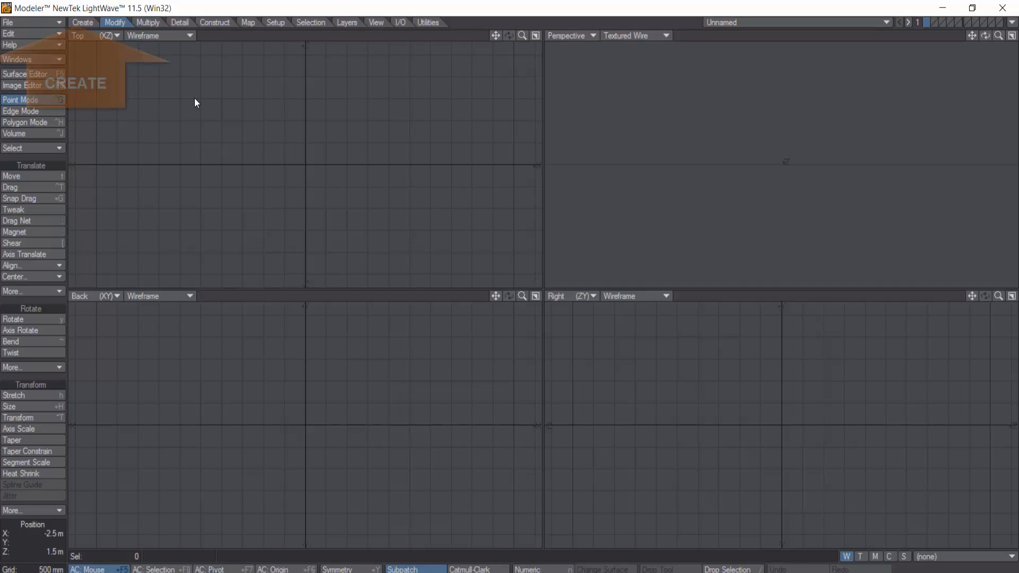
# Create a Unit Box from the unit primitives and undo it
pyautogui.click(71, 23)
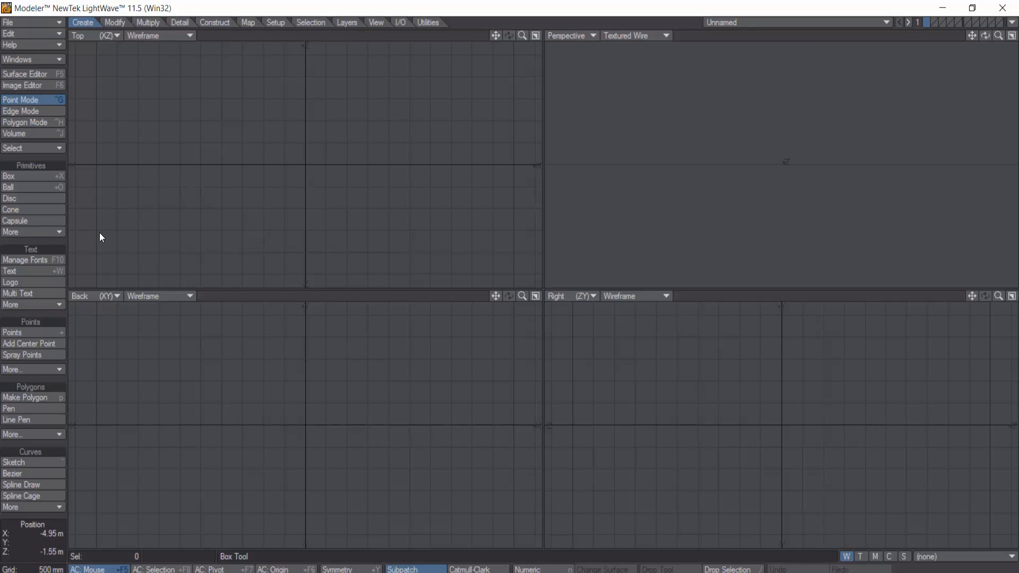
pyautogui.click(59, 232)
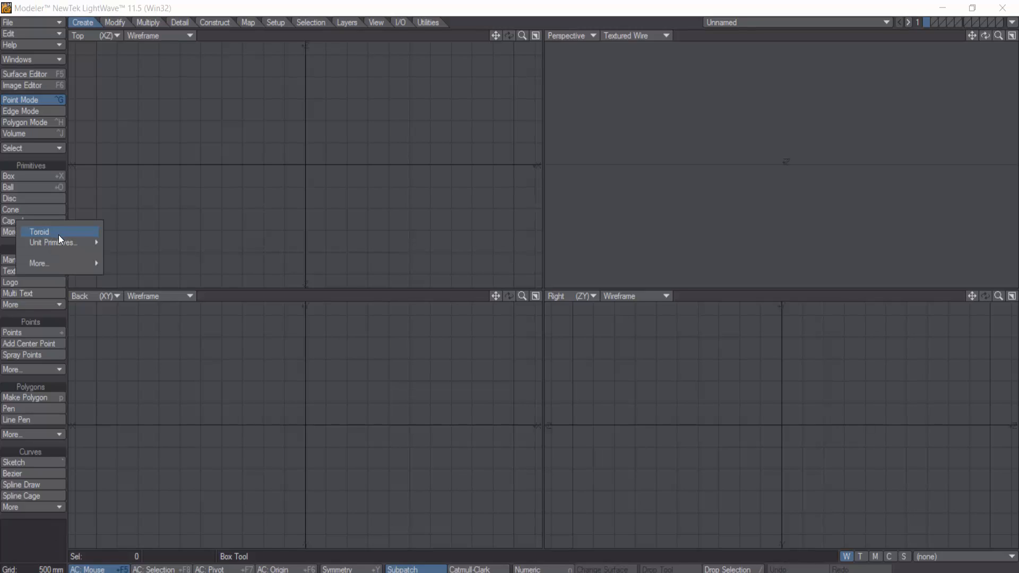
pyautogui.moveTo(56, 247)
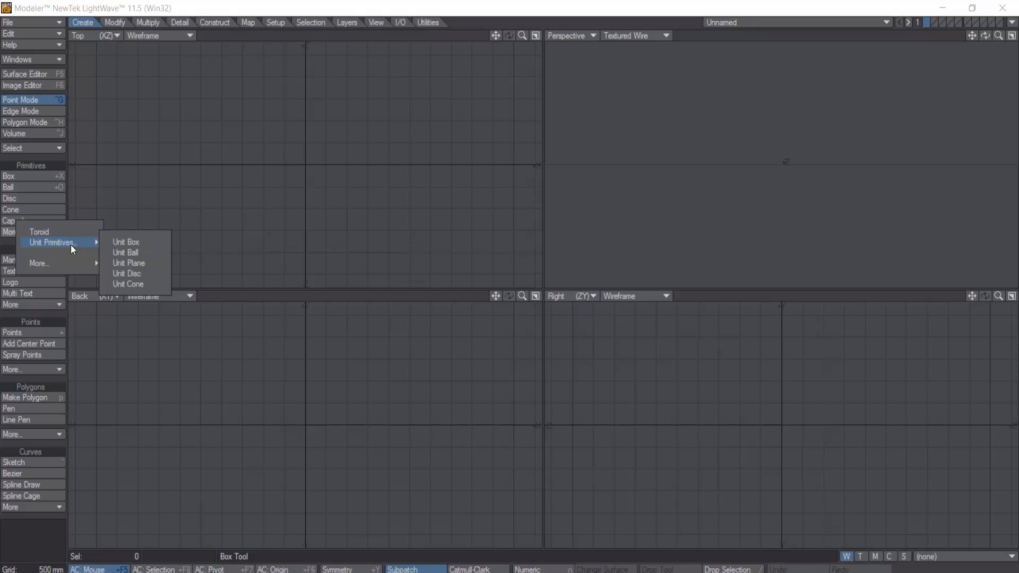
pyautogui.click(126, 243)
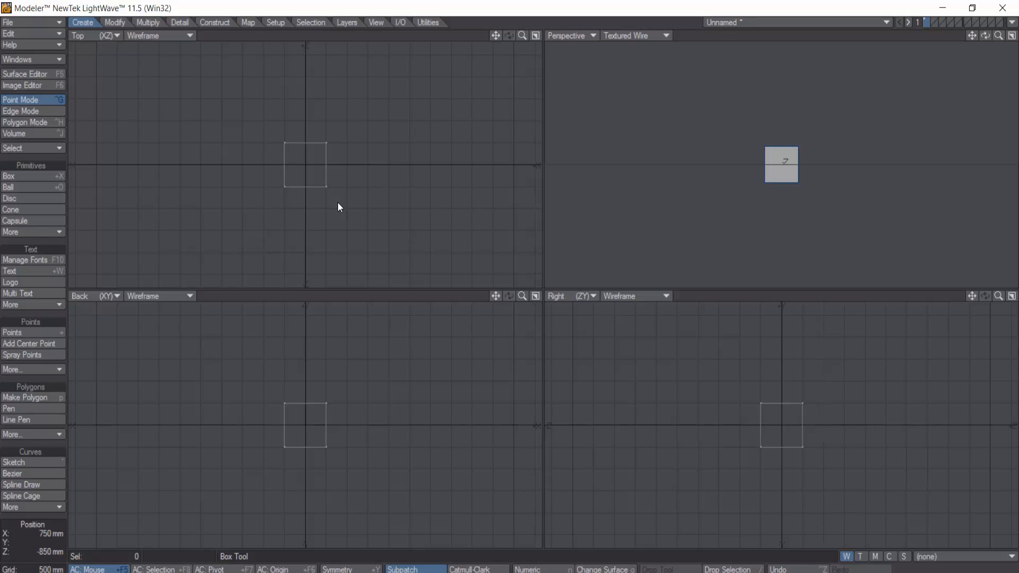
pyautogui.hotkey('ctrl', 'z')
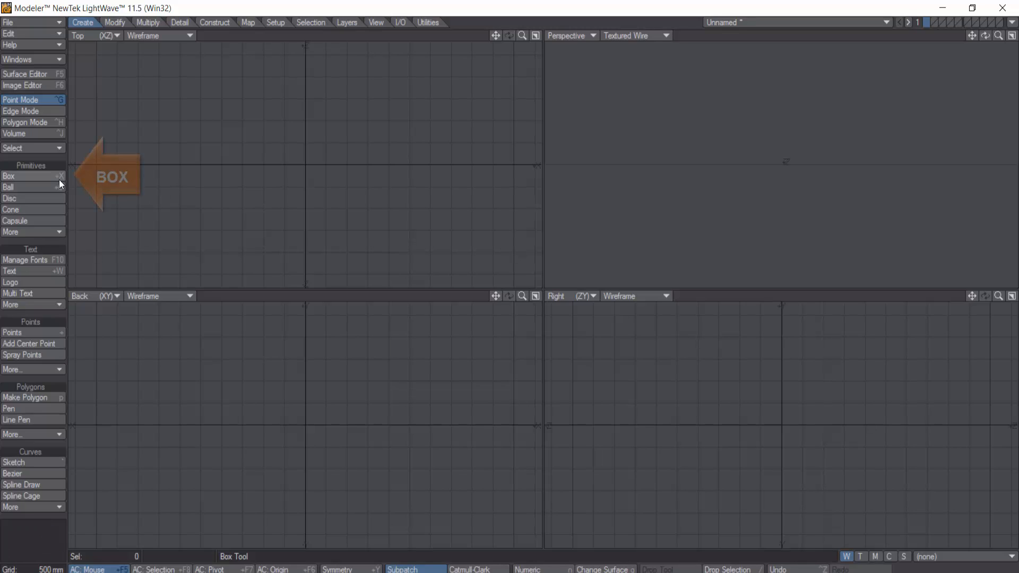
# Draw a rectangular box around the origin in the Top view with the Box tool and raise its height in the Back view
pyautogui.click(36, 175)
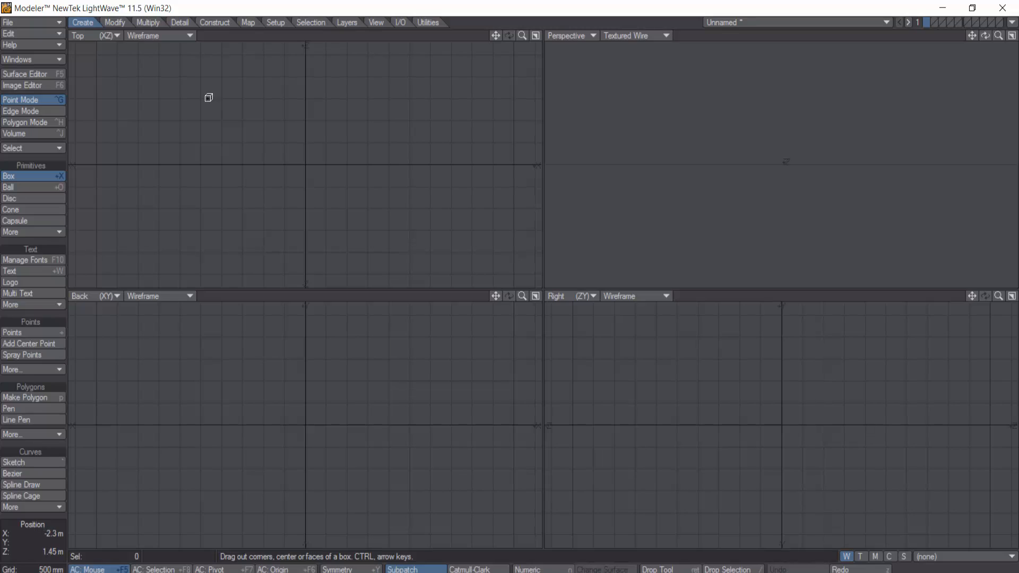
pyautogui.moveTo(205, 94); pyautogui.dragTo(406, 230)
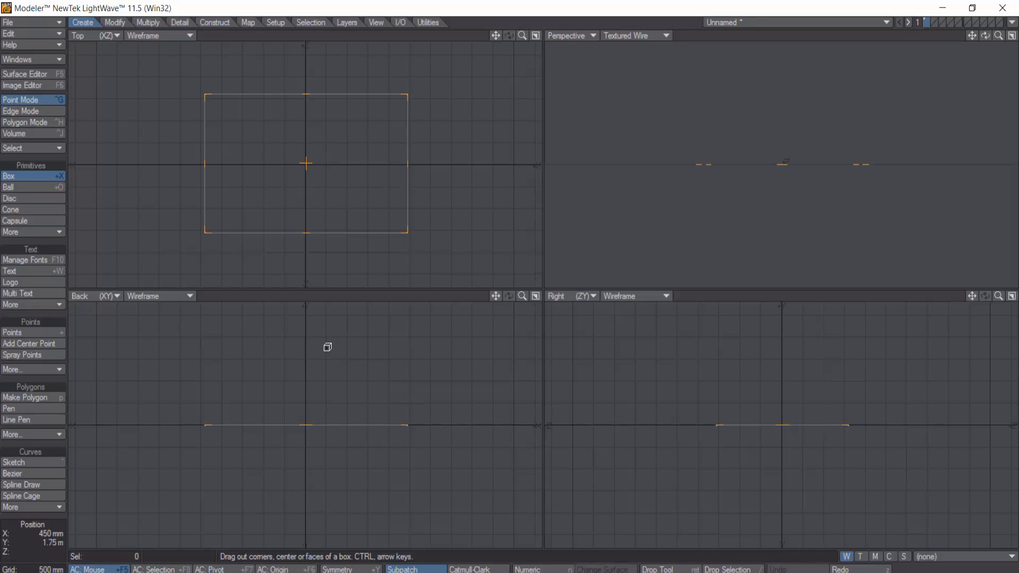
pyautogui.moveTo(318, 343); pyautogui.dragTo(318, 343)
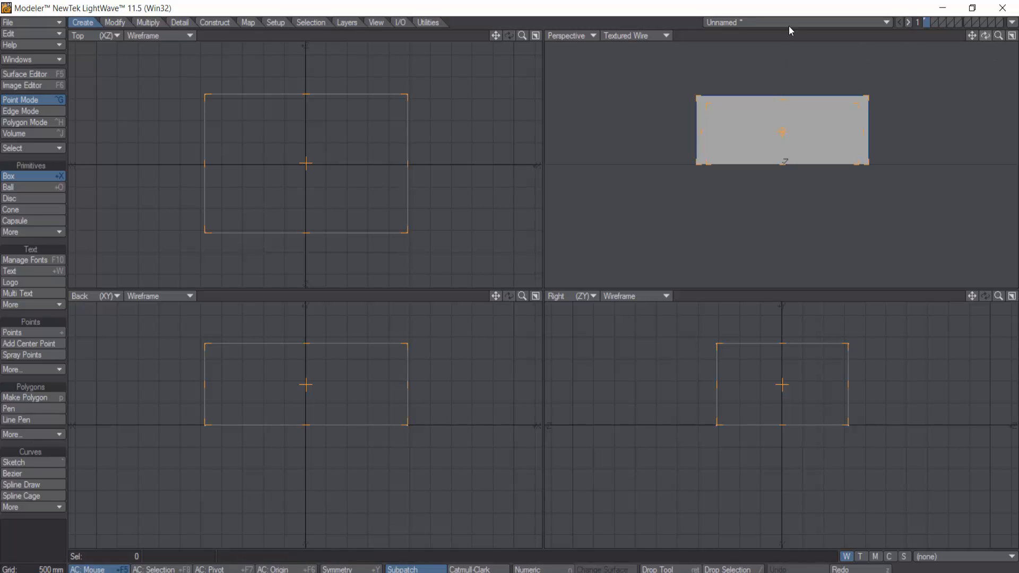
pyautogui.moveTo(985, 36); pyautogui.dragTo(946, 70)
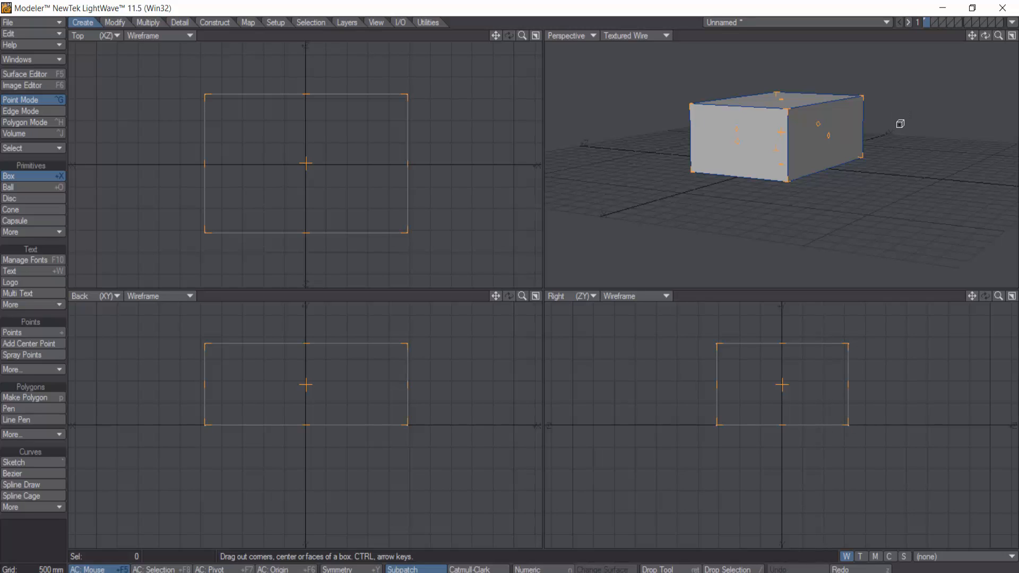
pyautogui.keyDown('alt'); pyautogui.moveTo(864, 172); pyautogui.dragTo(923, 235); pyautogui.keyUp('alt')
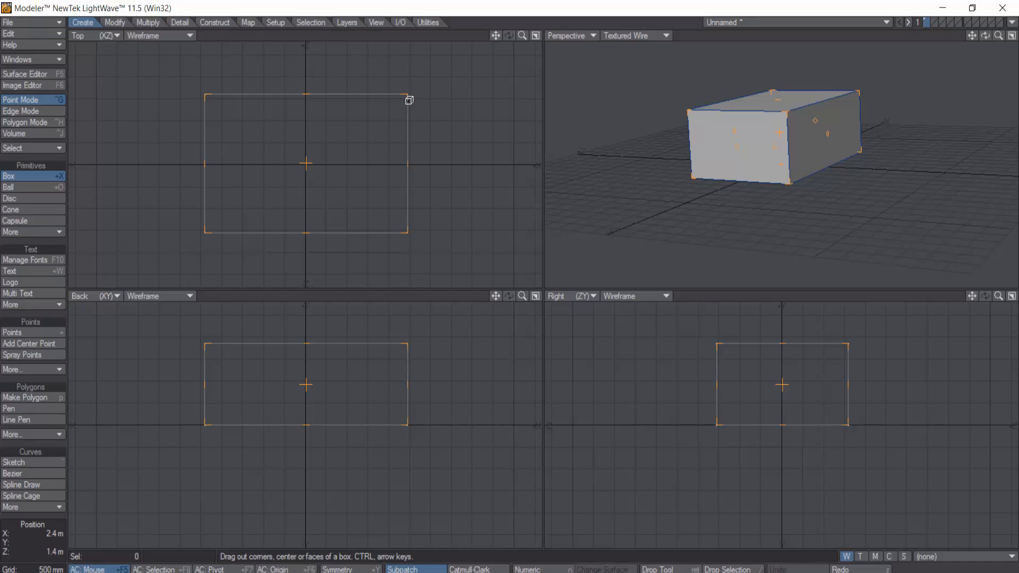
# Adjust the box with its corner, side and centre handles, and enlarge it from its upper far corner in the Perspective view
pyautogui.moveTo(401, 94)
pyautogui.mouseDown()
pyautogui.moveTo(341, 129)
pyautogui.moveTo(330, 169)
pyautogui.moveTo(371, 170)
pyautogui.moveTo(400, 152)
pyautogui.moveTo(412, 111)
pyautogui.moveTo(404, 92)
pyautogui.mouseUp()
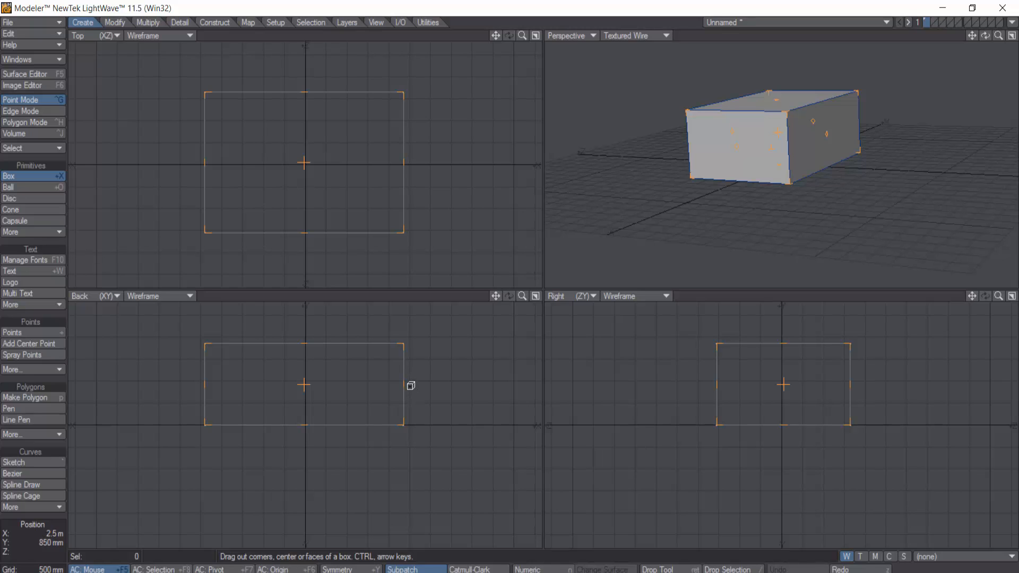
pyautogui.moveTo(406, 380)
pyautogui.mouseDown()
pyautogui.moveTo(248, 383)
pyautogui.moveTo(408, 397)
pyautogui.mouseUp()
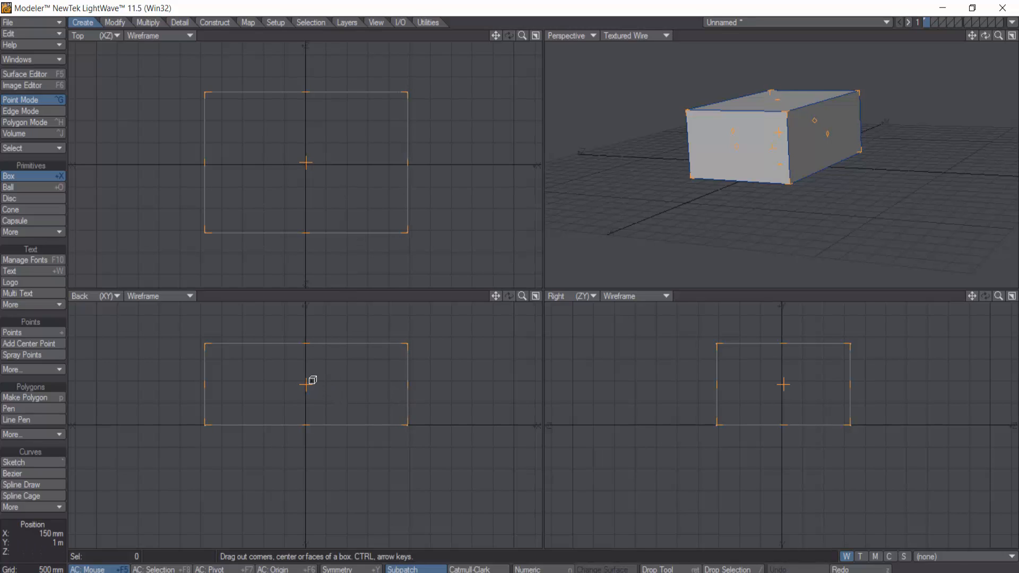
pyautogui.moveTo(306, 383)
pyautogui.mouseDown()
pyautogui.moveTo(321, 382)
pyautogui.moveTo(285, 348)
pyautogui.moveTo(271, 376)
pyautogui.moveTo(332, 407)
pyautogui.moveTo(332, 359)
pyautogui.moveTo(259, 387)
pyautogui.moveTo(270, 425)
pyautogui.moveTo(342, 393)
pyautogui.moveTo(275, 366)
pyautogui.moveTo(239, 391)
pyautogui.moveTo(281, 411)
pyautogui.moveTo(332, 378)
pyautogui.moveTo(245, 296)
pyautogui.moveTo(305, 379)
pyautogui.mouseUp()
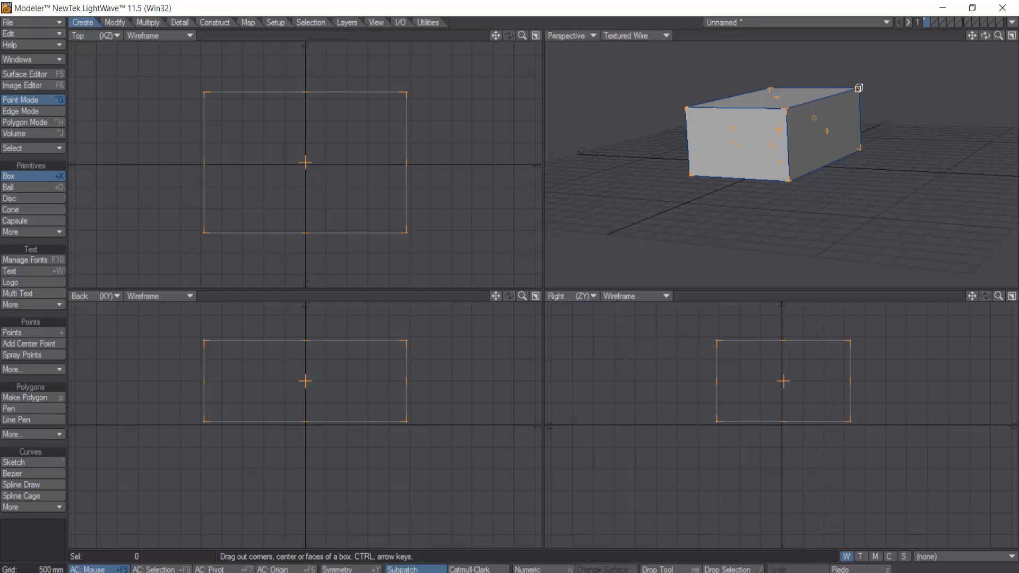
pyautogui.moveTo(859, 88); pyautogui.dragTo(906, 78)
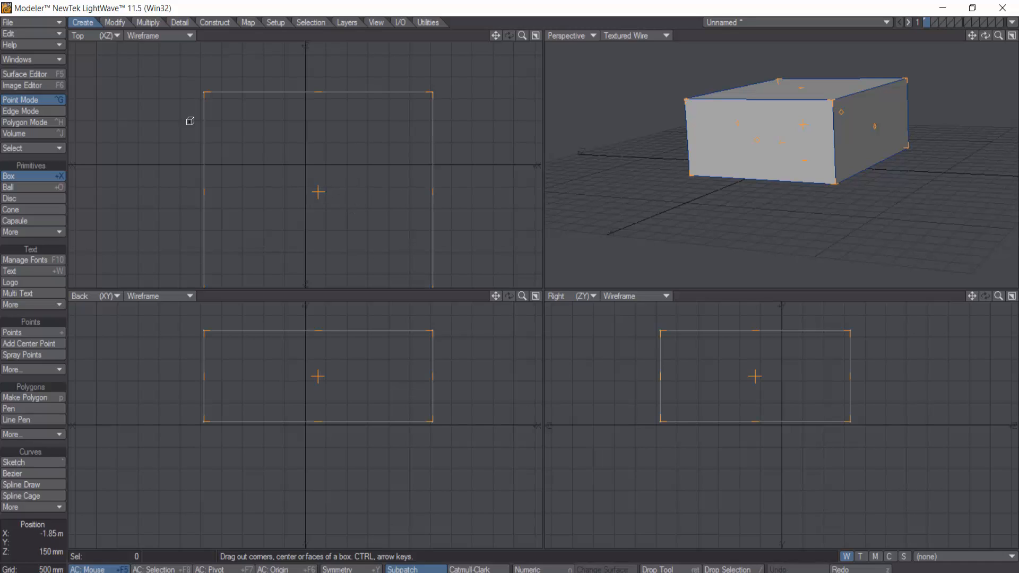
pyautogui.click(115, 22)
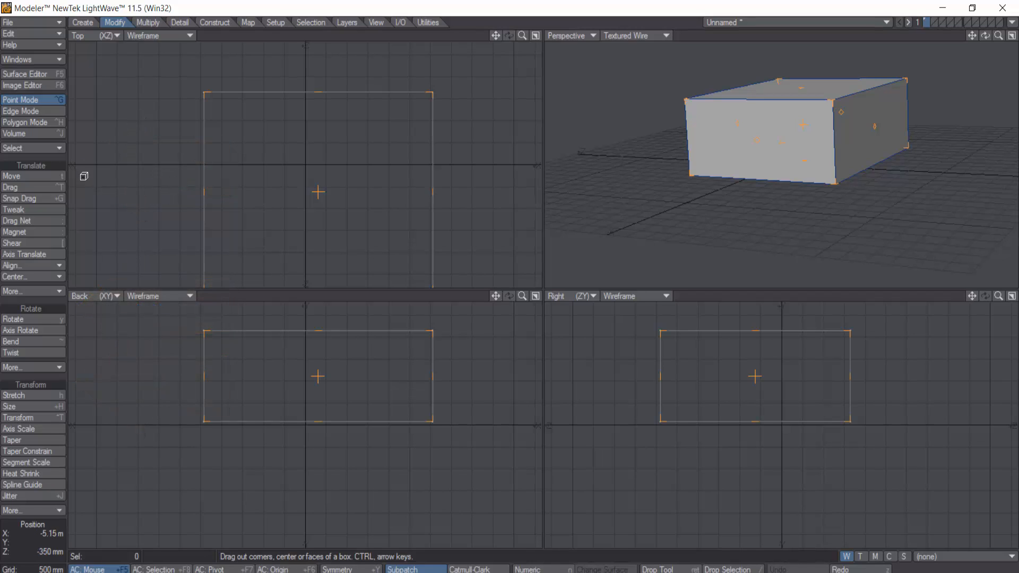
pyautogui.click(47, 177)
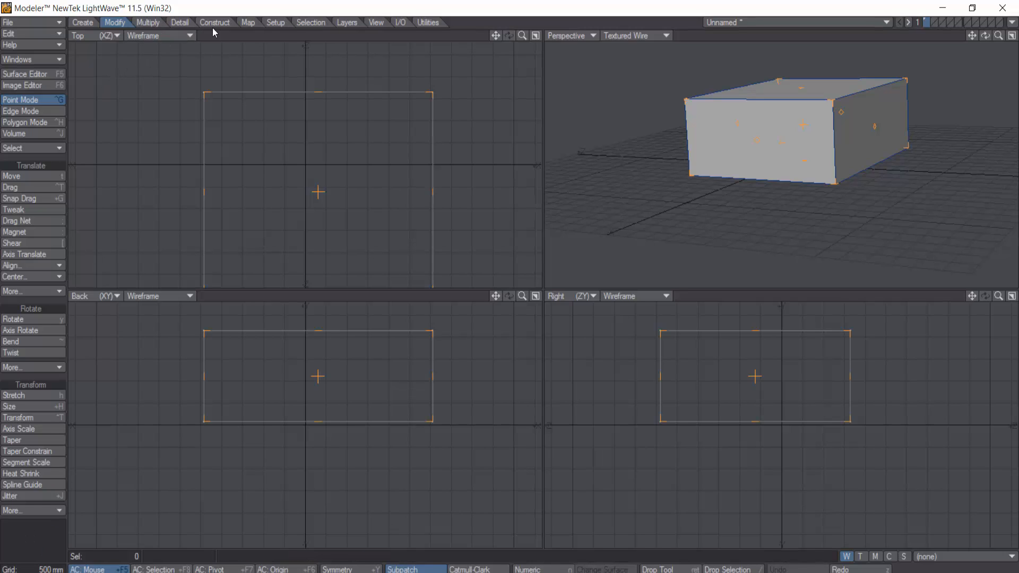
pyautogui.hotkey('shift', 'x')
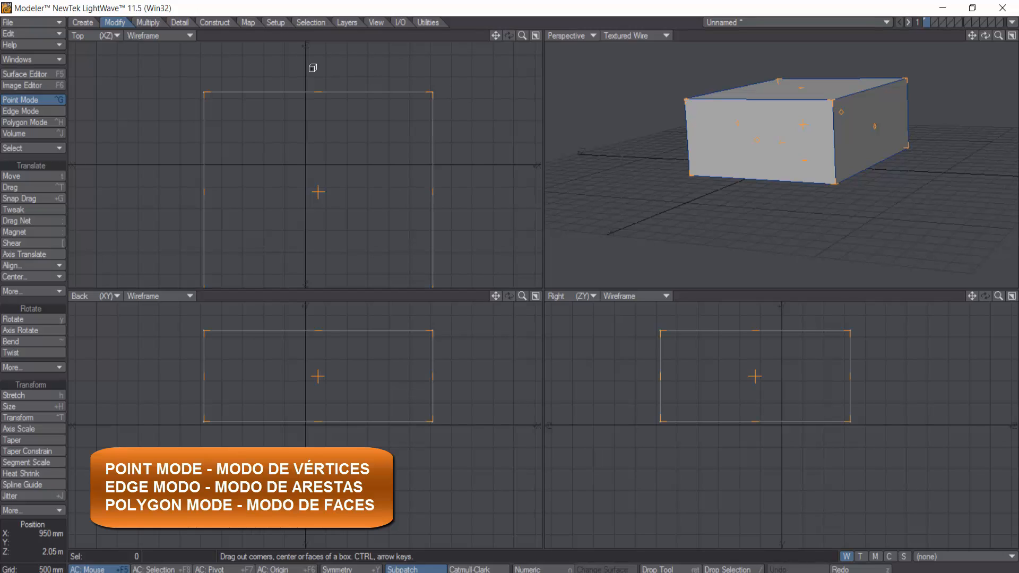
# Commit the box by changing the selection mode to Edge and Polygon, and return to Point Mode
pyautogui.click(23, 113)
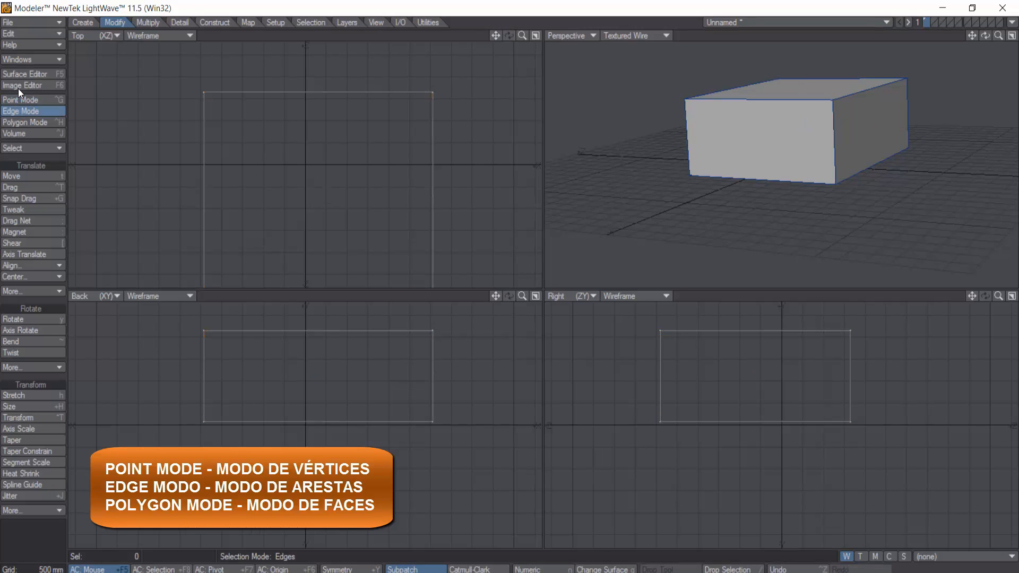
pyautogui.click(25, 122)
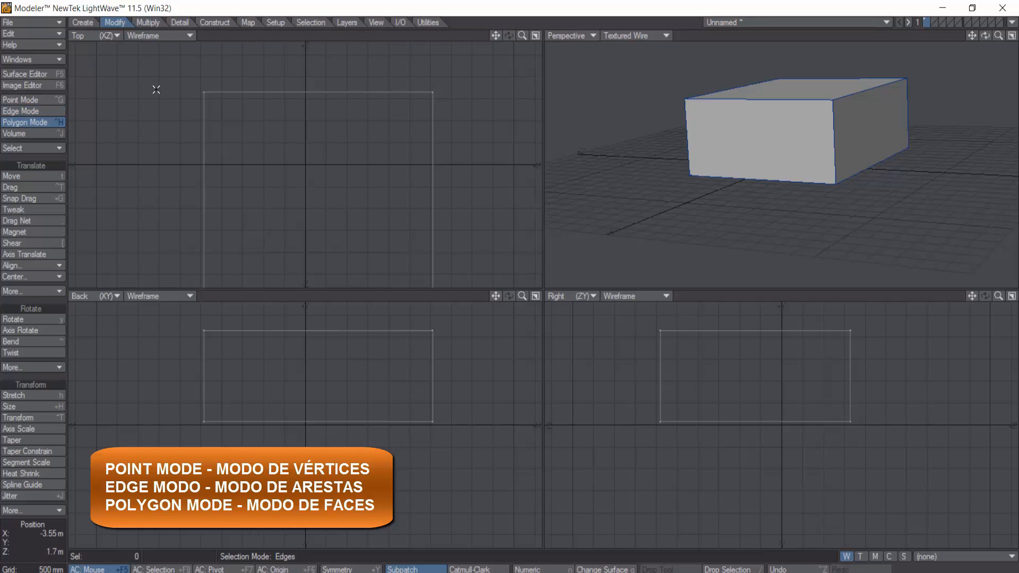
pyautogui.click(31, 100)
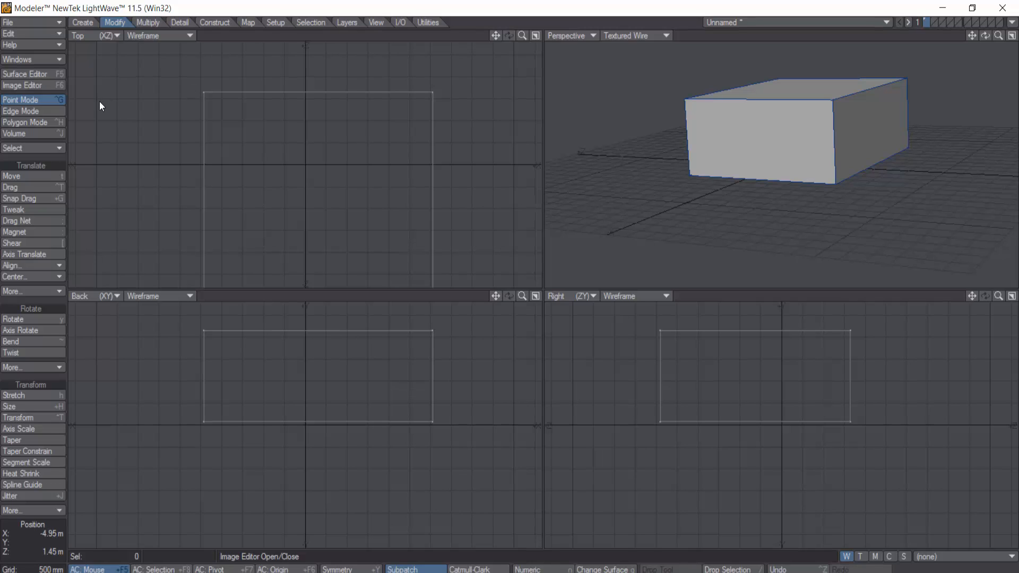
# Select the box's corner points at its upper-left corner in the Top view, and clear the point selection
pyautogui.click(204, 93)
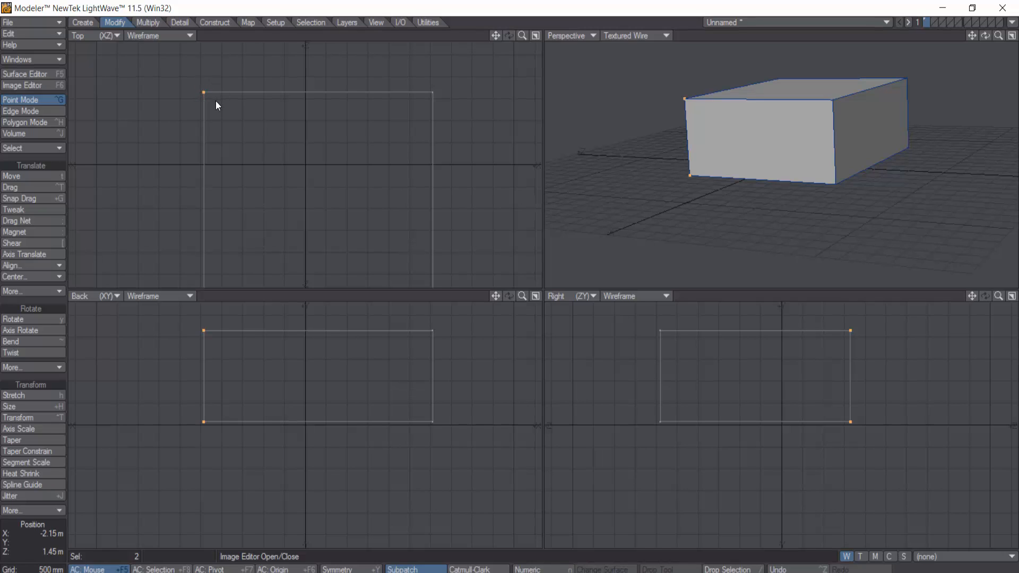
pyautogui.click(204, 422)
pyautogui.click(548, 79)
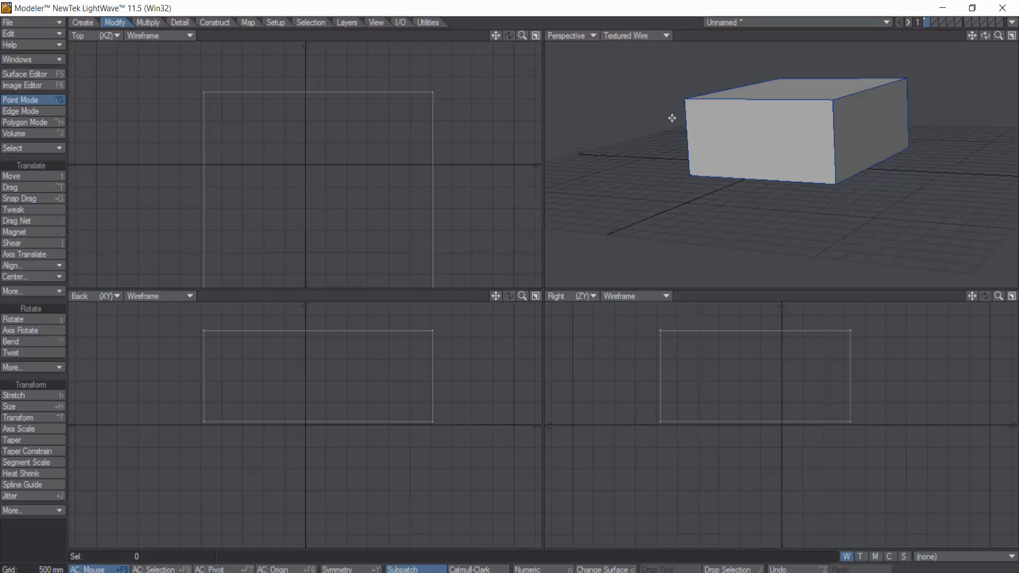
# Select the two upper corner points and one lower corner point of the box's lightest side face in the Perspective view
pyautogui.click(832, 100)
pyautogui.click(684, 99)
pyautogui.click(689, 175)
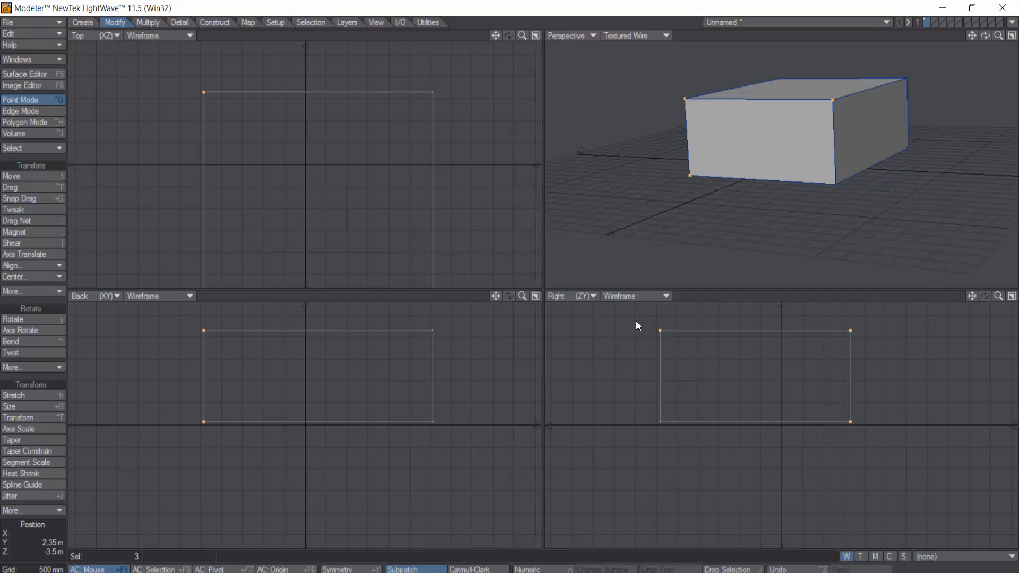
# Lasso around the whole box in the Right view to deselect its points, and lasso around it again to select all of them
pyautogui.press('ctrl')
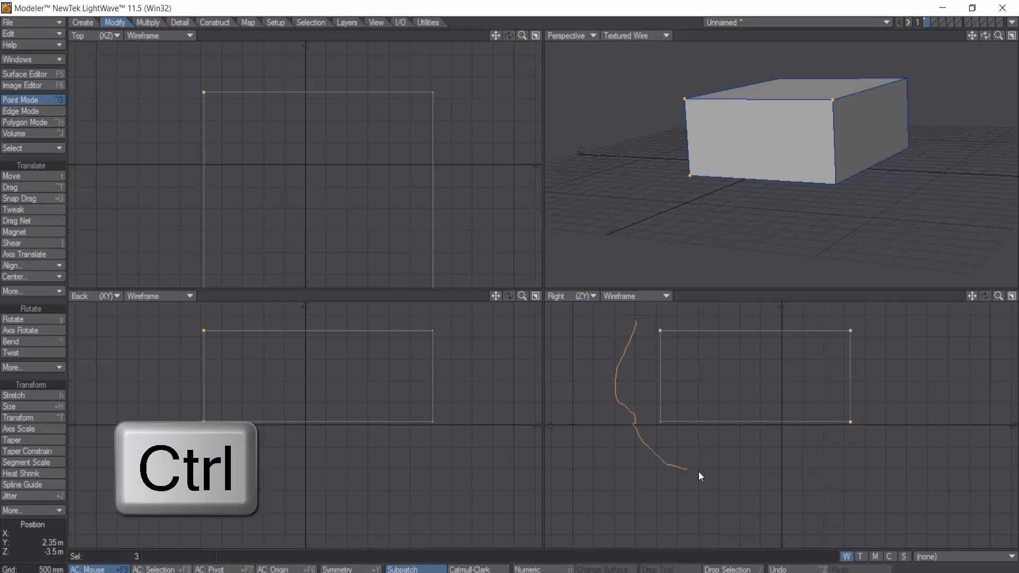
pyautogui.moveTo(699, 472)
pyautogui.keyDown('ctrl'); pyautogui.mouseDown(button='right')
pyautogui.moveTo(832, 469)
pyautogui.moveTo(919, 360)
pyautogui.mouseUp(button='right'); pyautogui.keyUp('ctrl')
pyautogui.keyDown('ctrl'); pyautogui.moveTo(876, 311); pyautogui.dragTo(744, 312, button='right'); pyautogui.keyUp('ctrl')
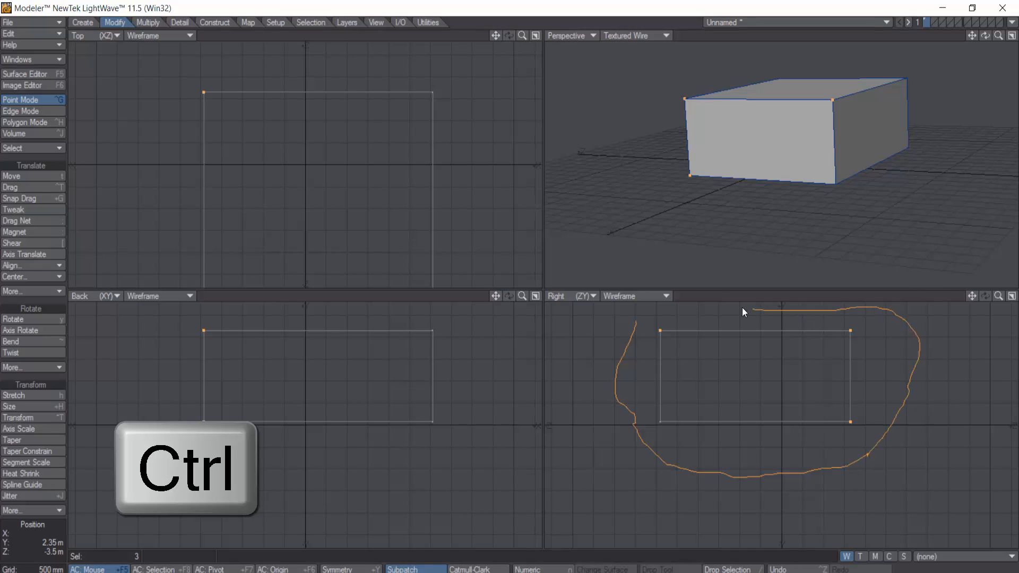
pyautogui.keyDown('ctrl'); pyautogui.moveTo(635, 326); pyautogui.dragTo(653, 324, button='right'); pyautogui.keyUp('ctrl')
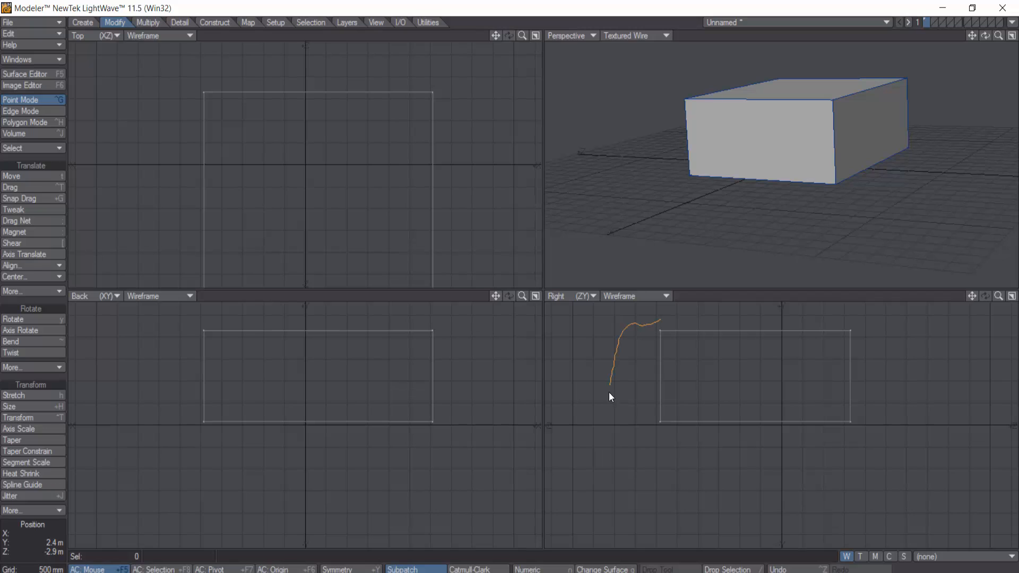
pyautogui.moveTo(613, 435)
pyautogui.keyDown('ctrl'); pyautogui.mouseDown(button='right')
pyautogui.moveTo(696, 489)
pyautogui.moveTo(860, 451)
pyautogui.mouseUp(button='right'); pyautogui.keyUp('ctrl')
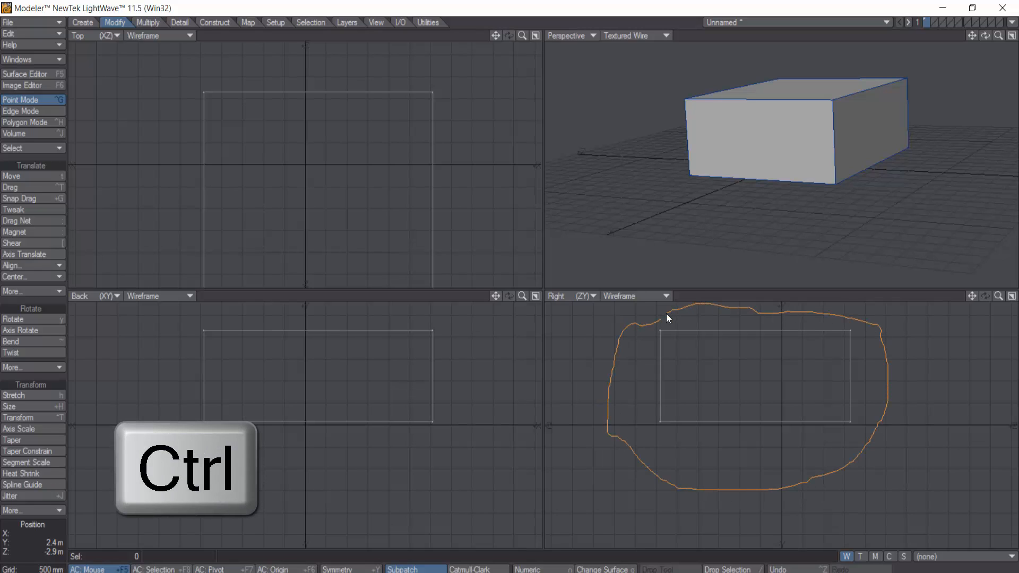
pyautogui.keyDown('ctrl'); pyautogui.moveTo(667, 314); pyautogui.dragTo(654, 321, button='right'); pyautogui.keyUp('ctrl')
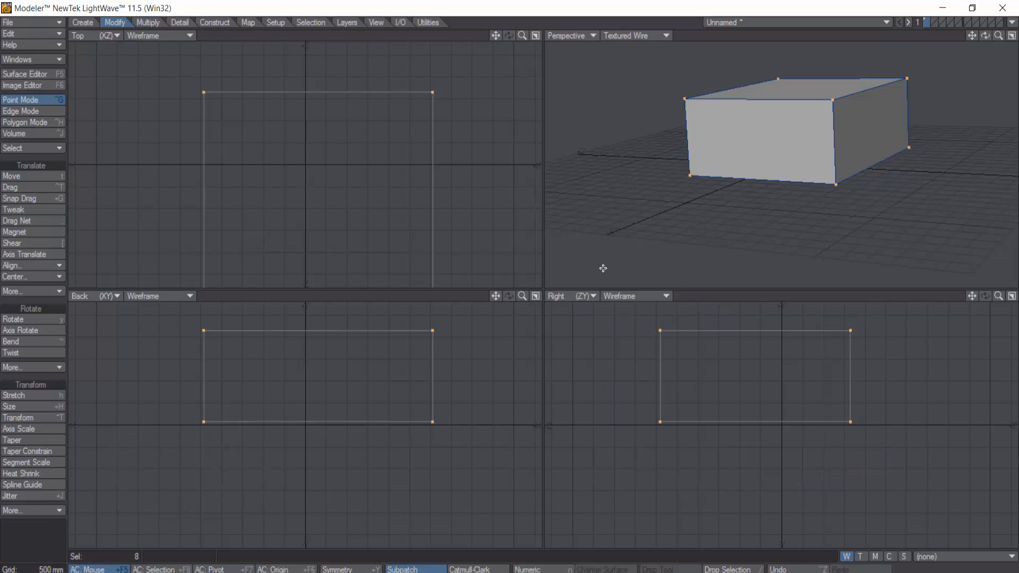
# Switch to Edge Mode, and select and deselect the upper edge of the box's dark side face in the Perspective view
pyautogui.click(42, 111)
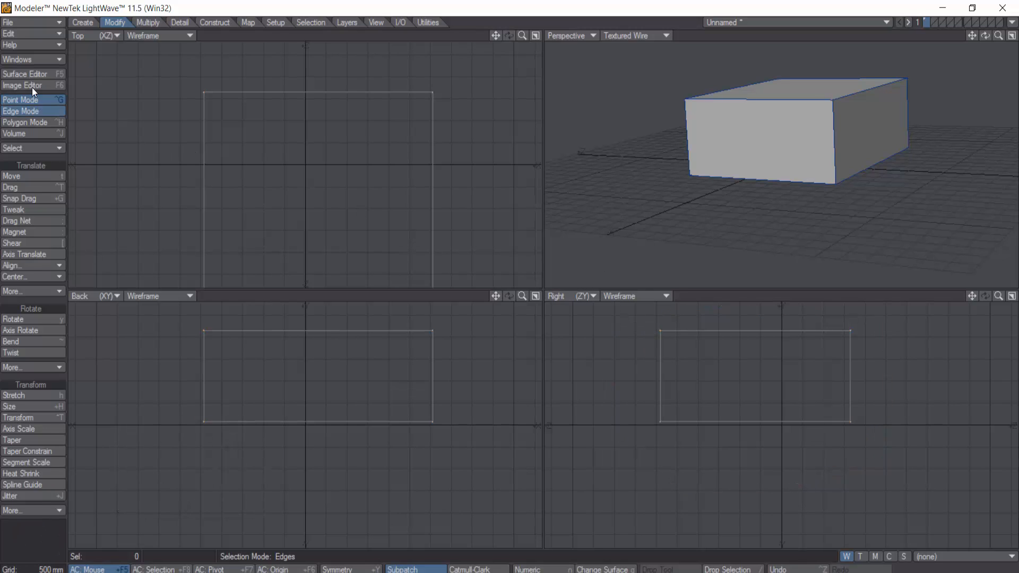
pyautogui.click(32, 98)
pyautogui.click(867, 91)
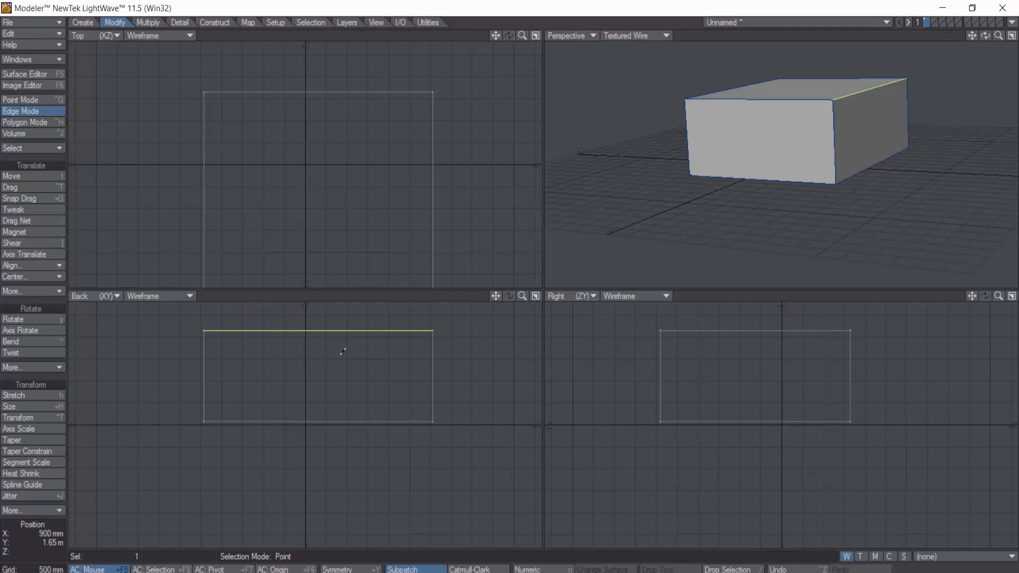
pyautogui.click(870, 90)
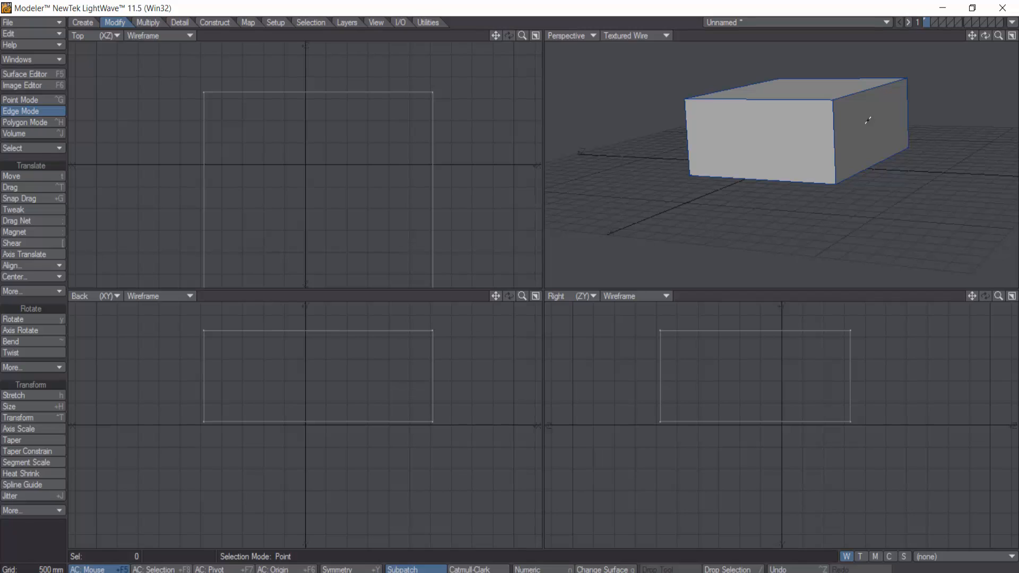
# Select the three edges meeting at the box's nearest upper corner in the Perspective view, and deselect the light face's upper edge
pyautogui.press('shift')
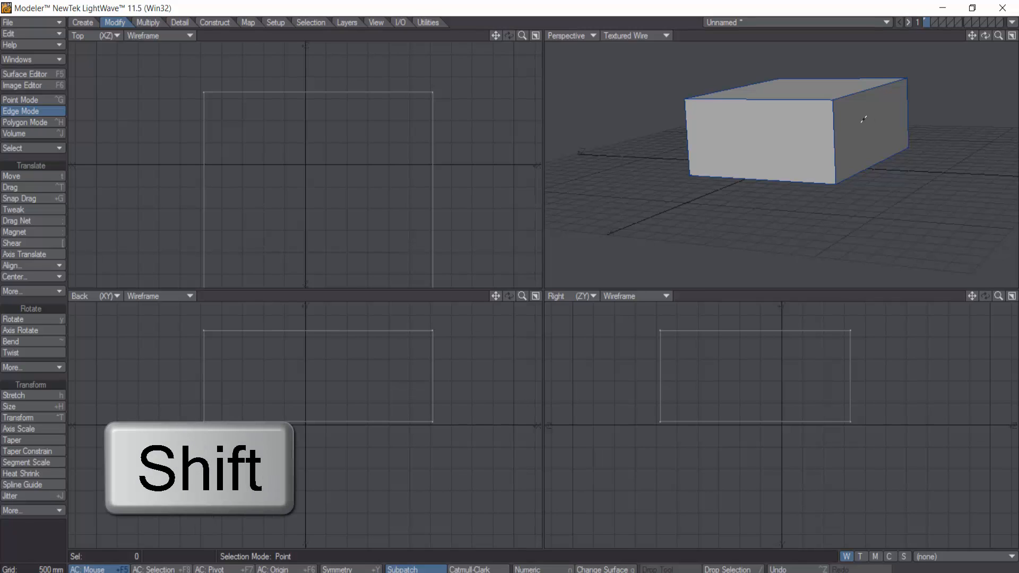
pyautogui.keyDown('shift'); pyautogui.moveTo(864, 117); pyautogui.dragTo(794, 105); pyautogui.keyUp('shift')
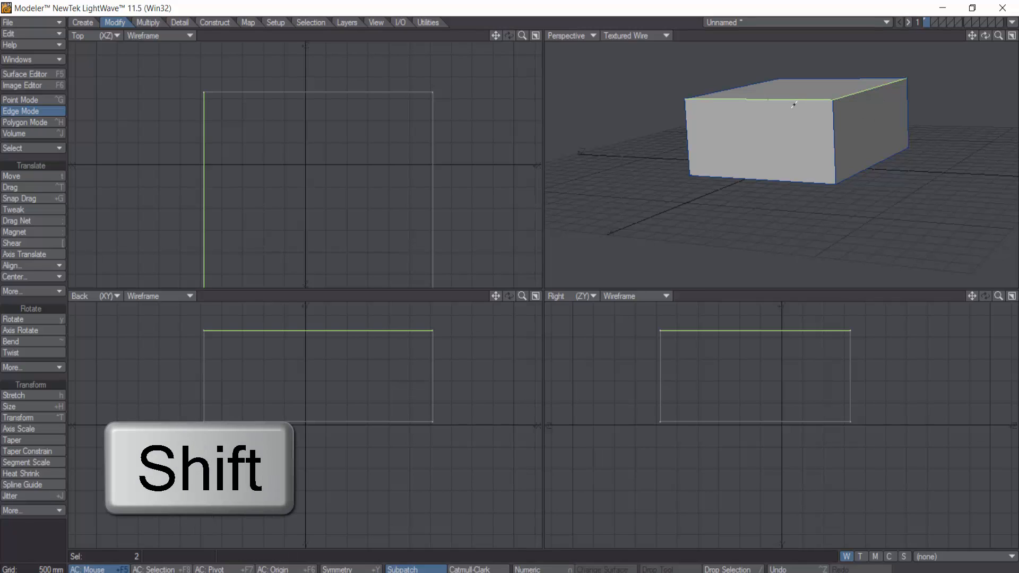
pyautogui.keyDown('shift'); pyautogui.click(833, 131); pyautogui.keyUp('shift')
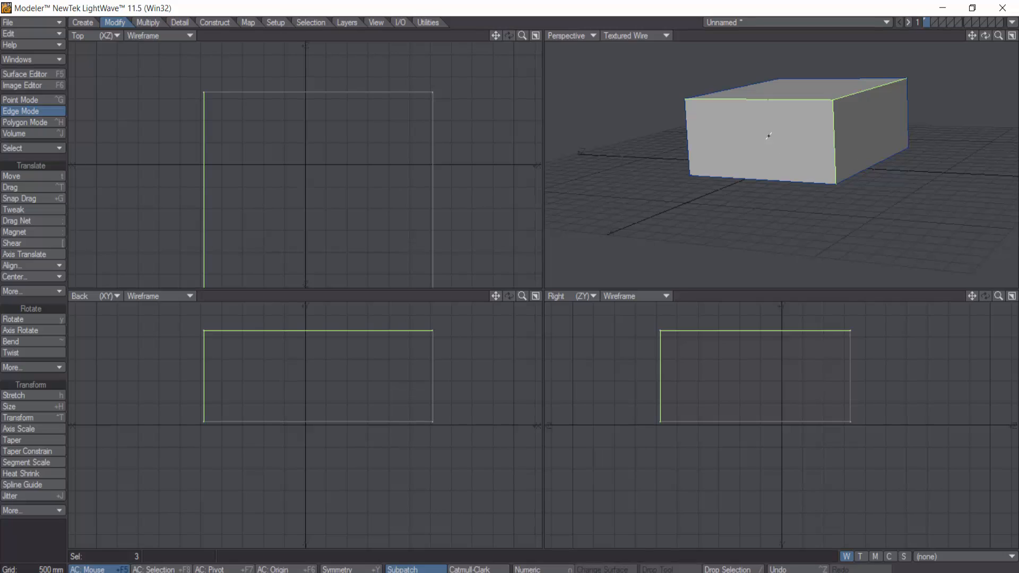
pyautogui.click(745, 99)
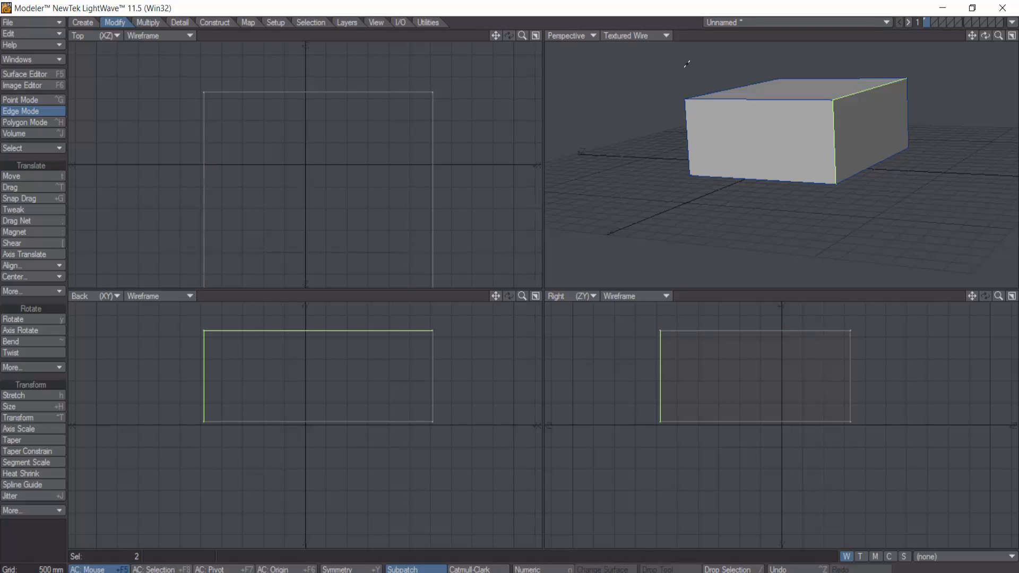
# Lasso the box's edges in the Perspective view, and switch to Polygon Mode
pyautogui.moveTo(686, 64)
pyautogui.keyDown('ctrl'); pyautogui.mouseDown(button='right')
pyautogui.moveTo(688, 98)
pyautogui.moveTo(747, 197)
pyautogui.moveTo(862, 228)
pyautogui.moveTo(956, 160)
pyautogui.moveTo(941, 88)
pyautogui.moveTo(837, 68)
pyautogui.moveTo(723, 74)
pyautogui.mouseUp(button='right'); pyautogui.keyUp('ctrl')
pyautogui.keyDown('ctrl'); pyautogui.moveTo(698, 78); pyautogui.dragTo(684, 90, button='right'); pyautogui.keyUp('ctrl')
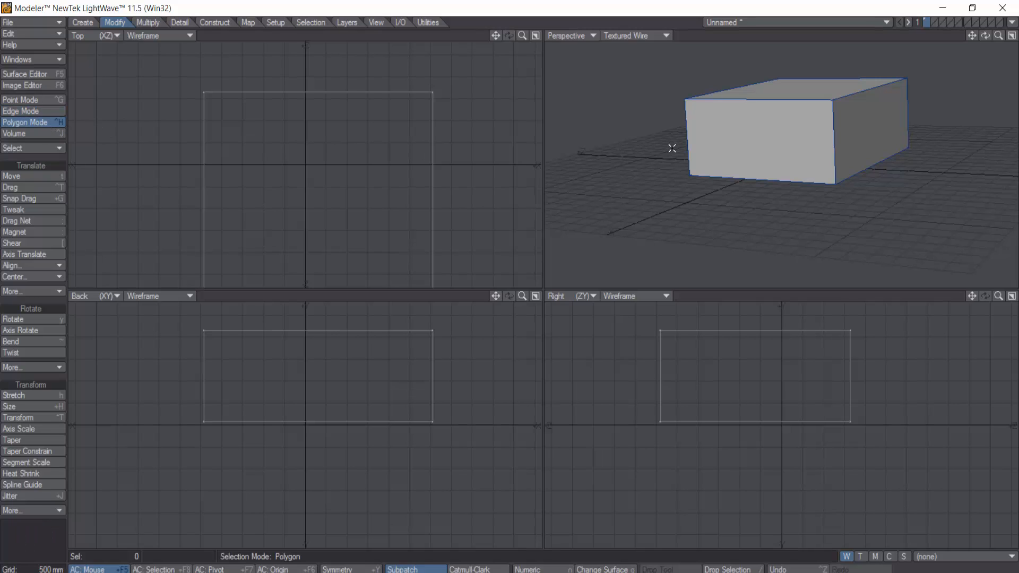
# Select the box's light and dark side faces in the Perspective view, and remove the light one from the selection
pyautogui.click(753, 137)
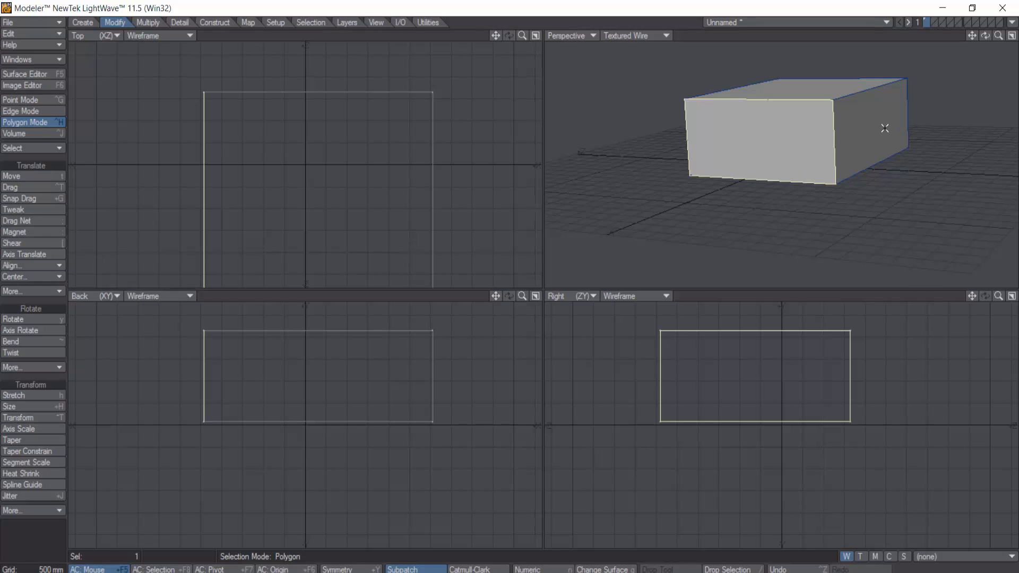
pyautogui.press('shift')
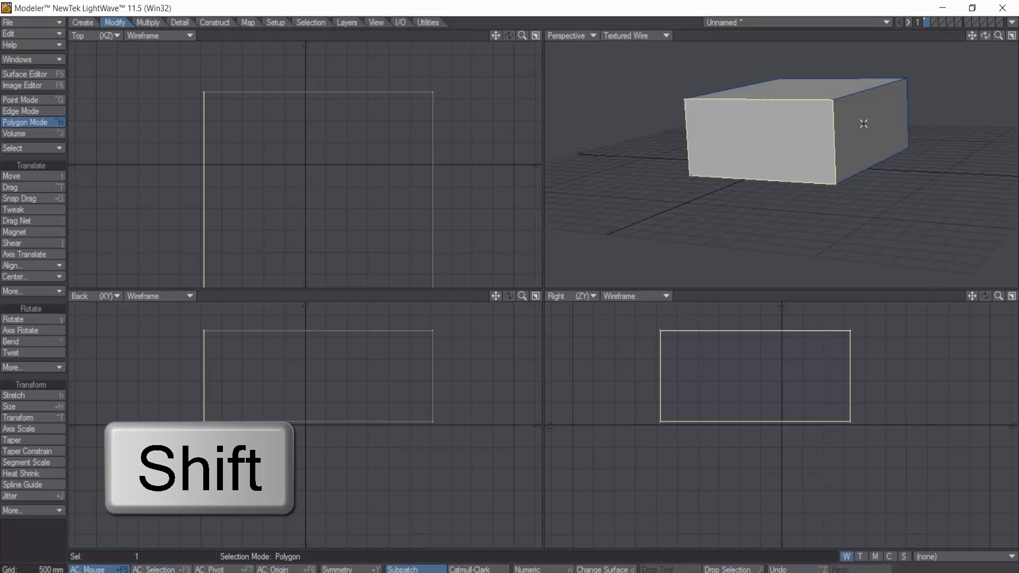
pyautogui.keyDown('shift'); pyautogui.click(864, 124); pyautogui.keyUp('shift')
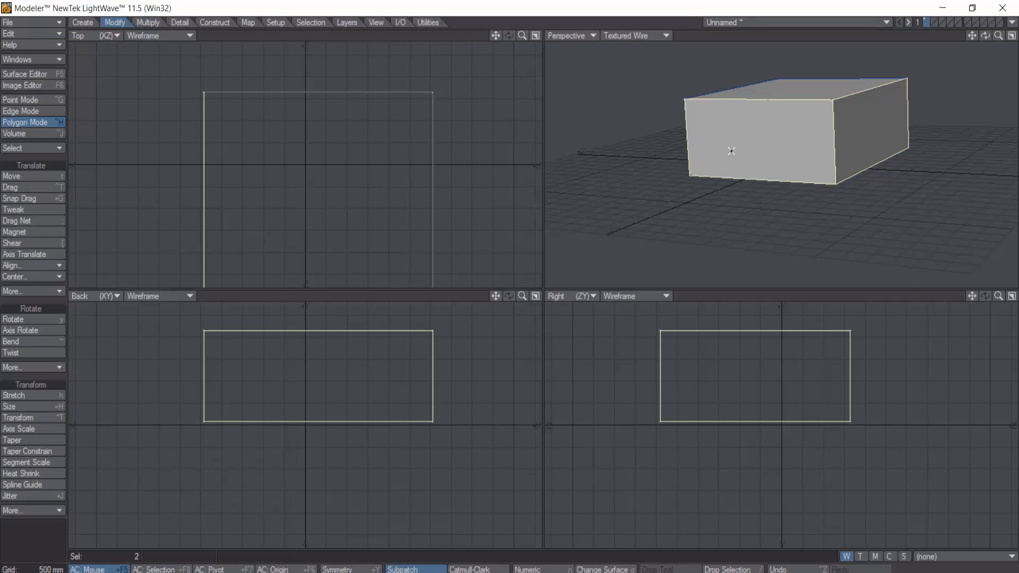
pyautogui.click(750, 149)
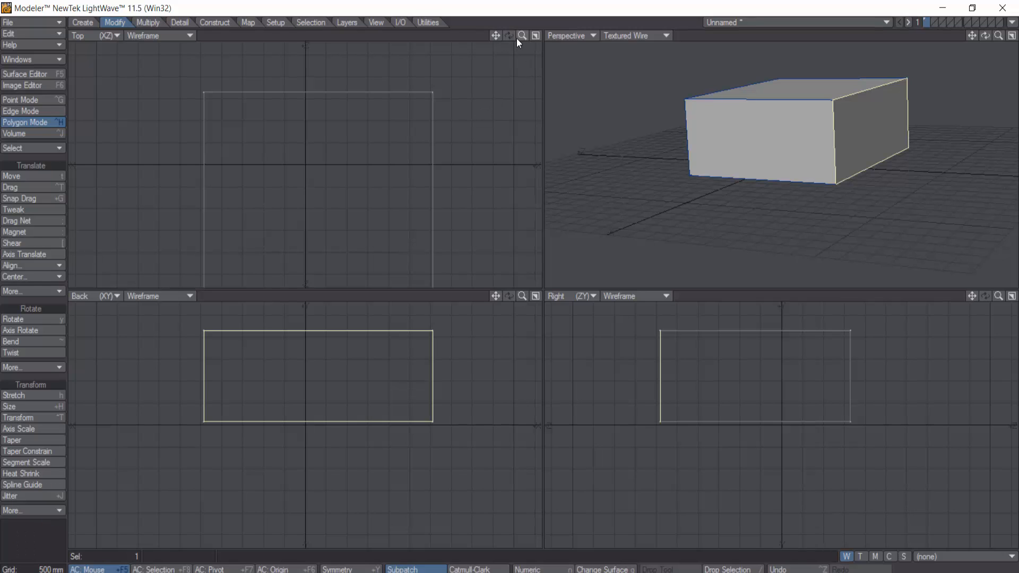
# In Point Mode, move the whole box up and left in the Top view, and right and below the ground line in the Back view
pyautogui.moveTo(522, 36); pyautogui.dragTo(525, 36)
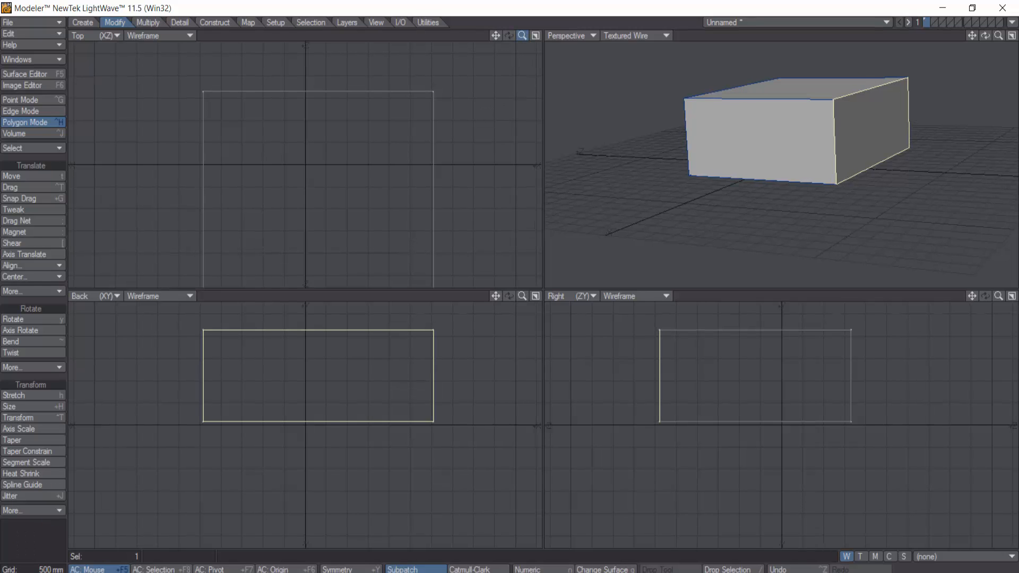
pyautogui.scroll(-2, 481, 77)
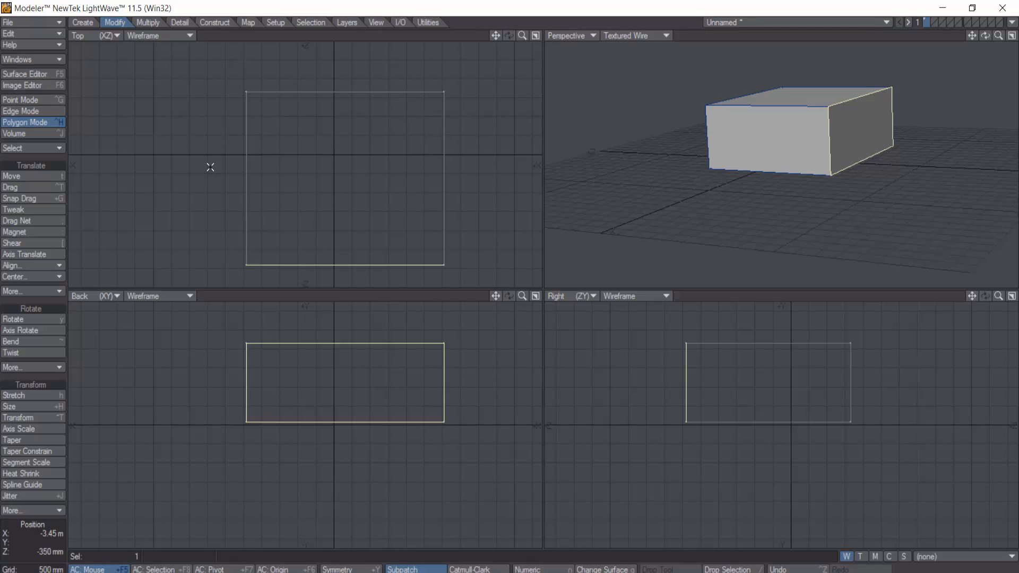
pyautogui.click(30, 113)
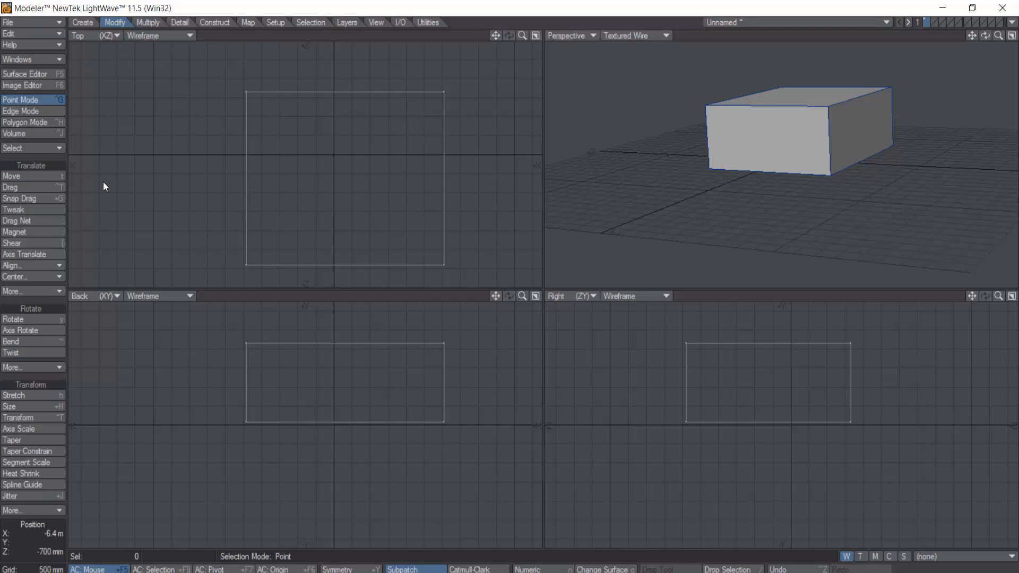
pyautogui.click(59, 181)
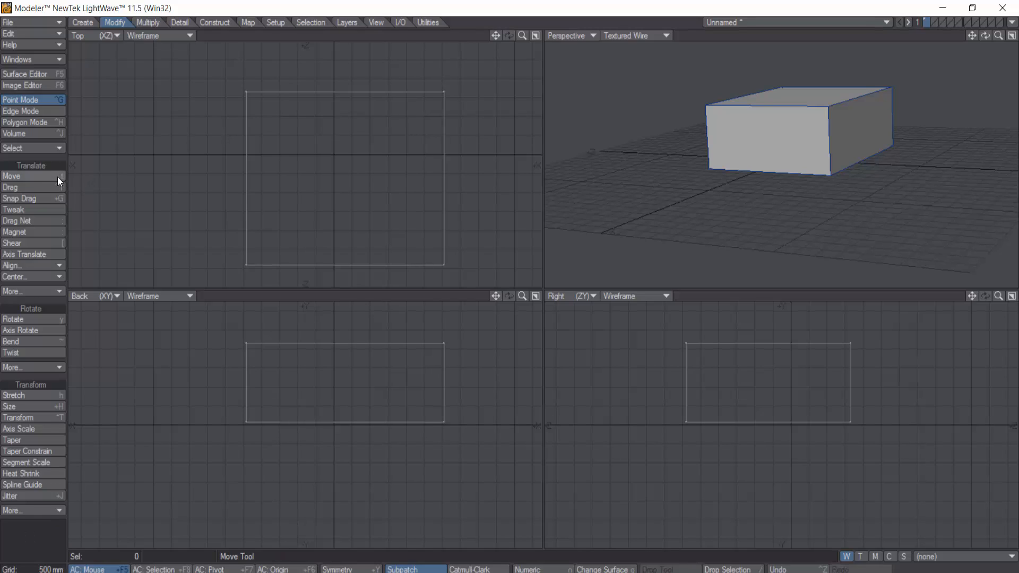
pyautogui.click(25, 175)
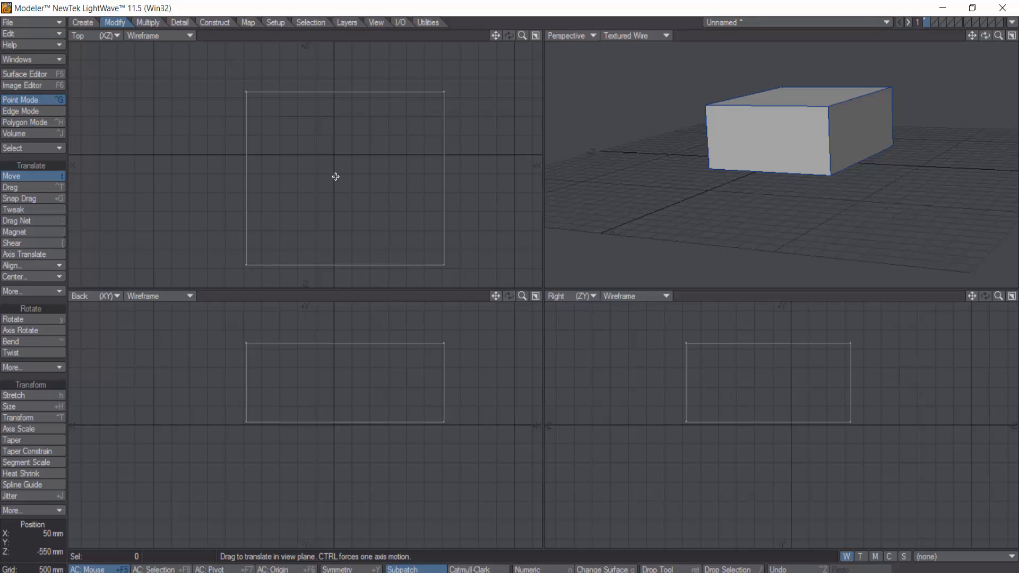
pyautogui.moveTo(338, 178); pyautogui.dragTo(248, 182)
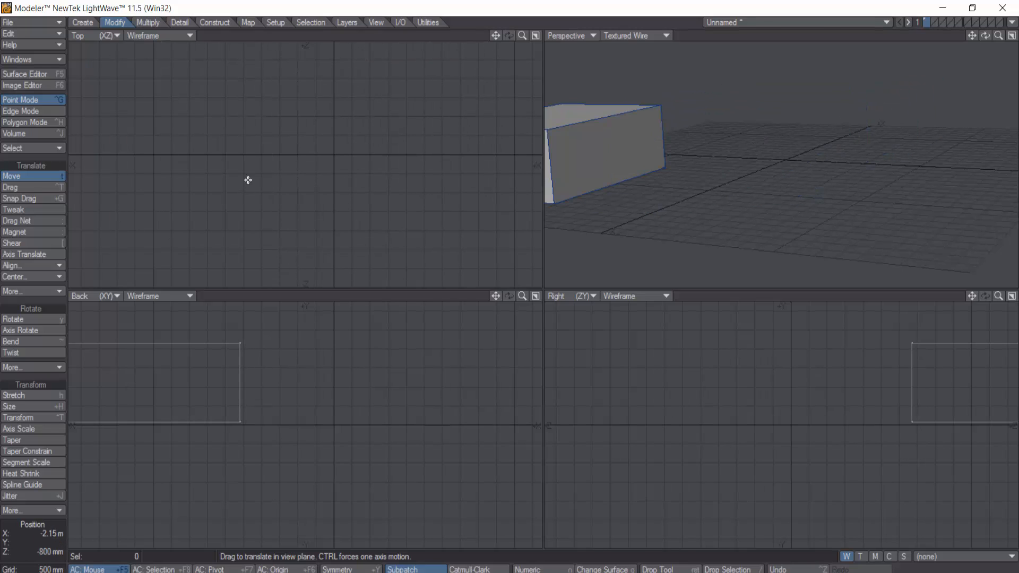
pyautogui.moveTo(180, 360); pyautogui.dragTo(374, 437)
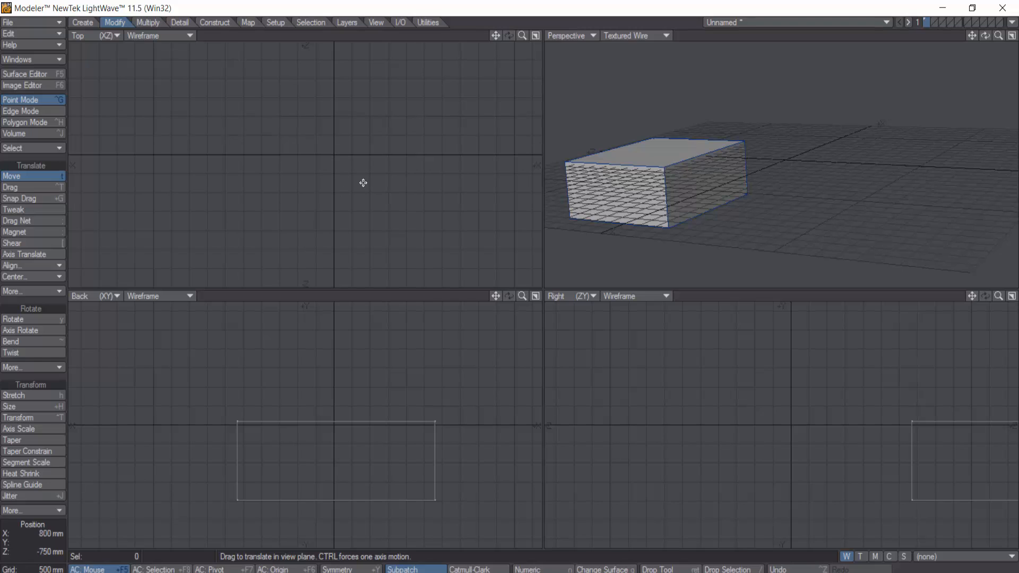
pyautogui.press('a')
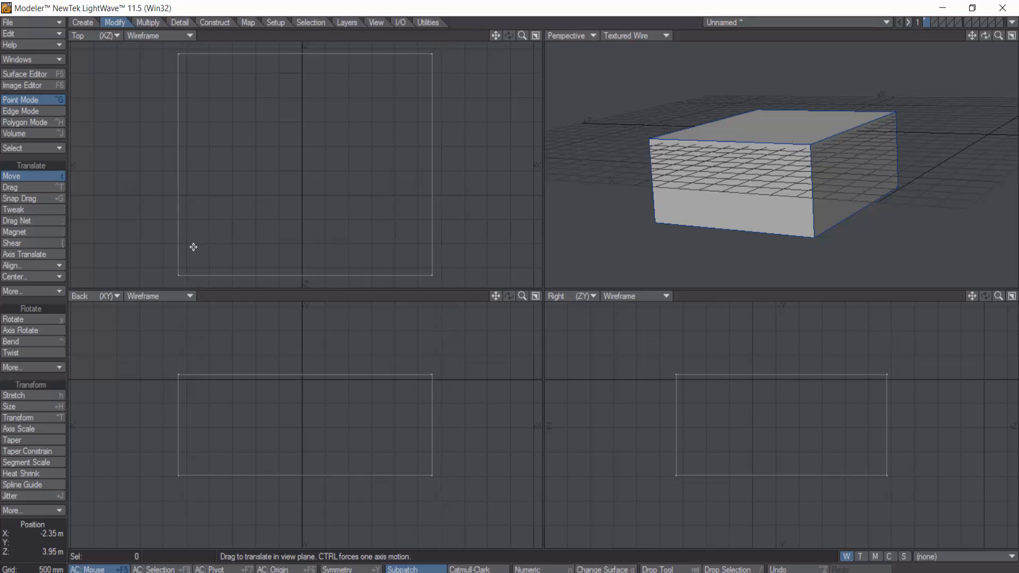
# Rotate the box in the Top view around its centre and around a point near its upper-left corner, undoing each rotation
pyautogui.click(34, 322)
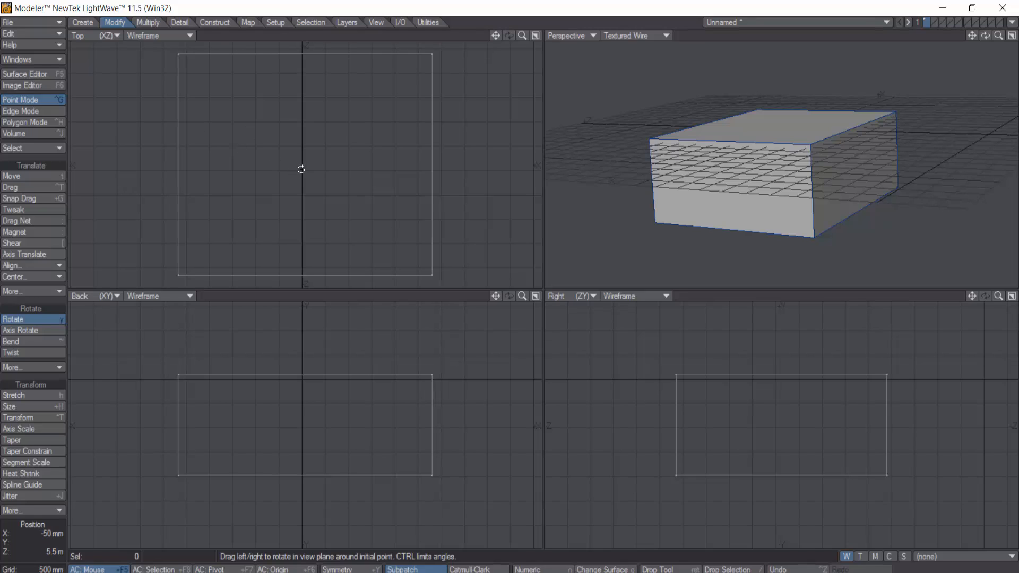
pyautogui.moveTo(302, 170)
pyautogui.mouseDown()
pyautogui.moveTo(509, 171)
pyautogui.moveTo(302, 170)
pyautogui.mouseUp()
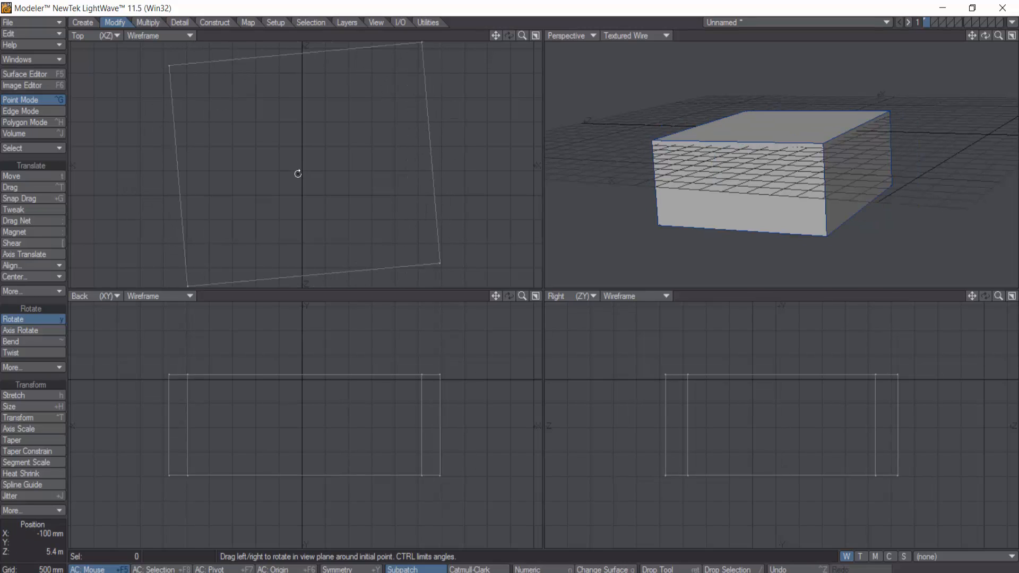
pyautogui.hotkey('ctrl', 'z')
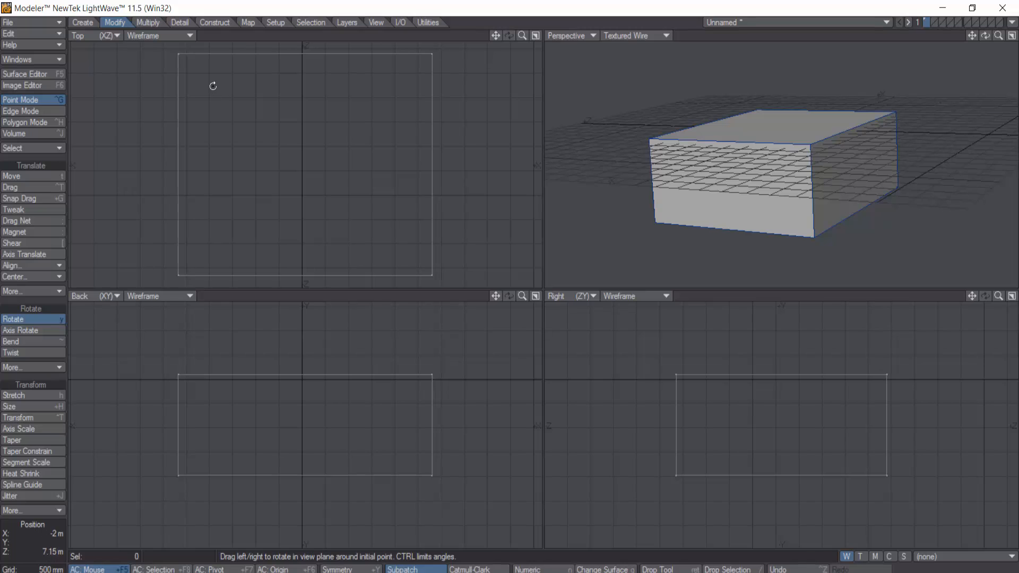
pyautogui.moveTo(214, 83)
pyautogui.mouseDown()
pyautogui.moveTo(132, 85)
pyautogui.moveTo(209, 90)
pyautogui.mouseUp()
pyautogui.hotkey('ctrl', 'z')
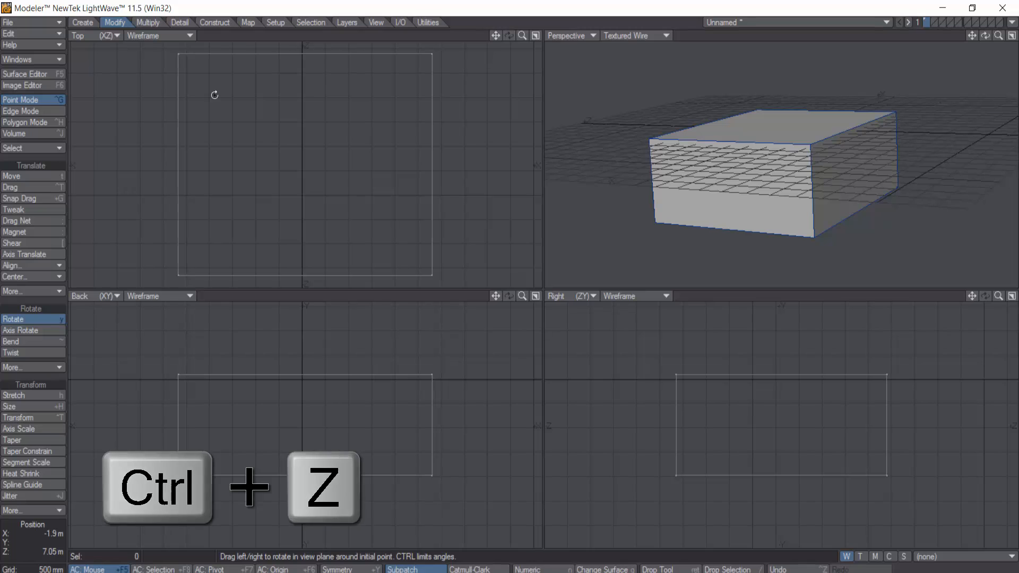
# Rotate the box in the Top view around points well outside its left side, and undo the rotation
pyautogui.moveTo(101, 122); pyautogui.dragTo(58, 123)
pyautogui.moveTo(88, 152); pyautogui.dragTo(126, 152)
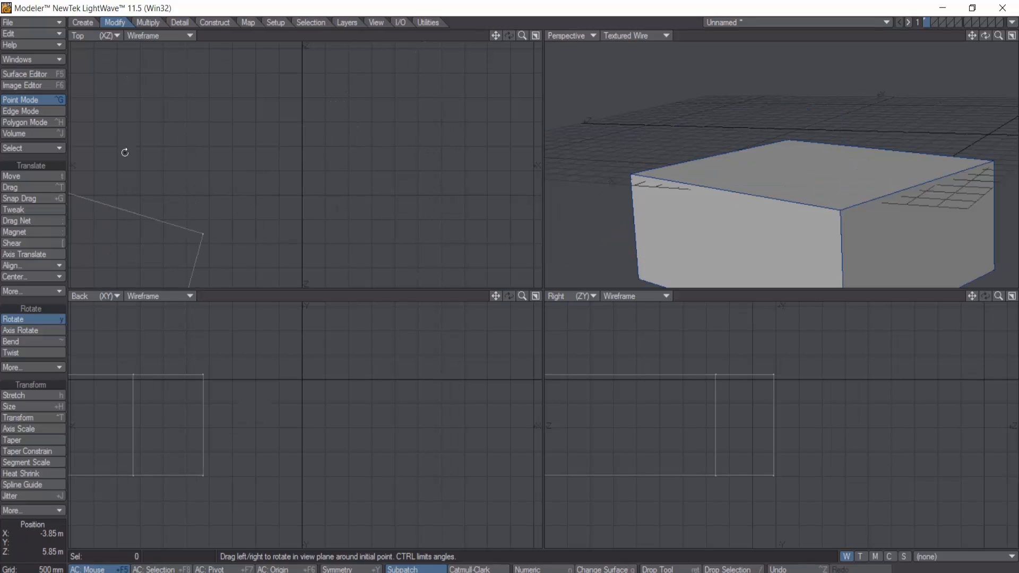
pyautogui.hotkey('ctrl', 'z')
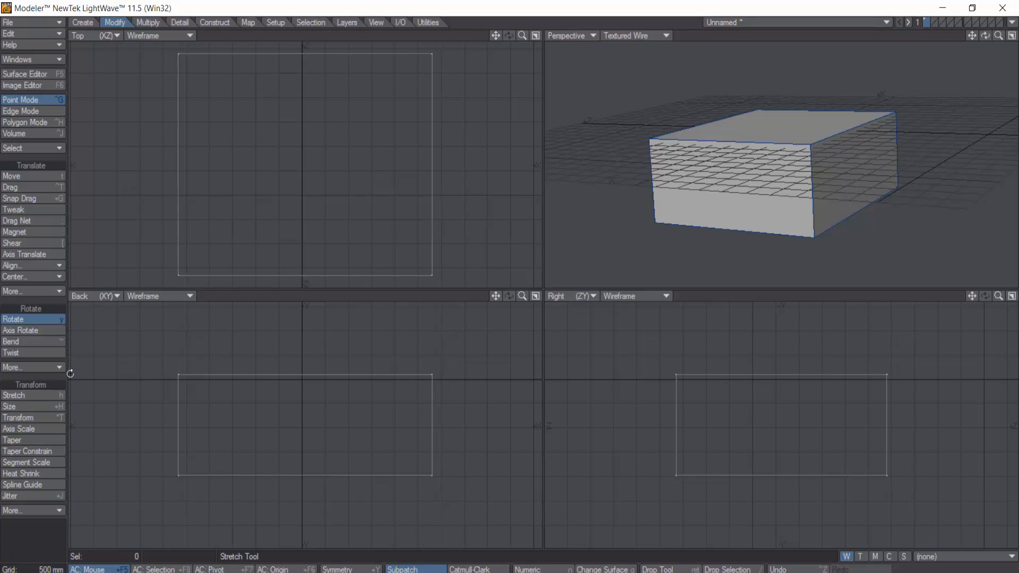
# Stretch the box in the Back view from its centre, making it much taller and wider, and undo the stretch
pyautogui.click(26, 396)
pyautogui.click(27, 396)
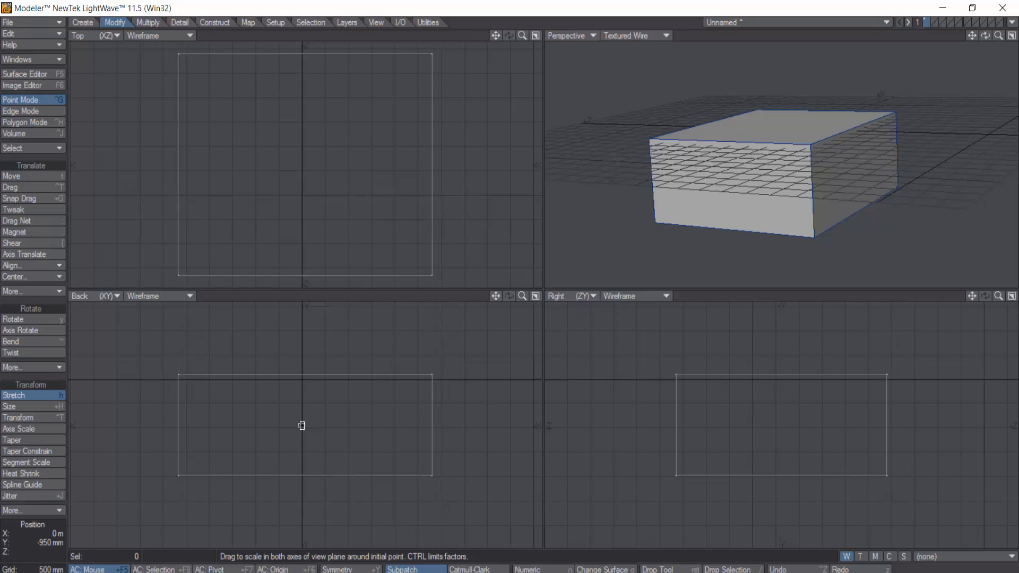
pyautogui.moveTo(302, 425); pyautogui.dragTo(313, 265)
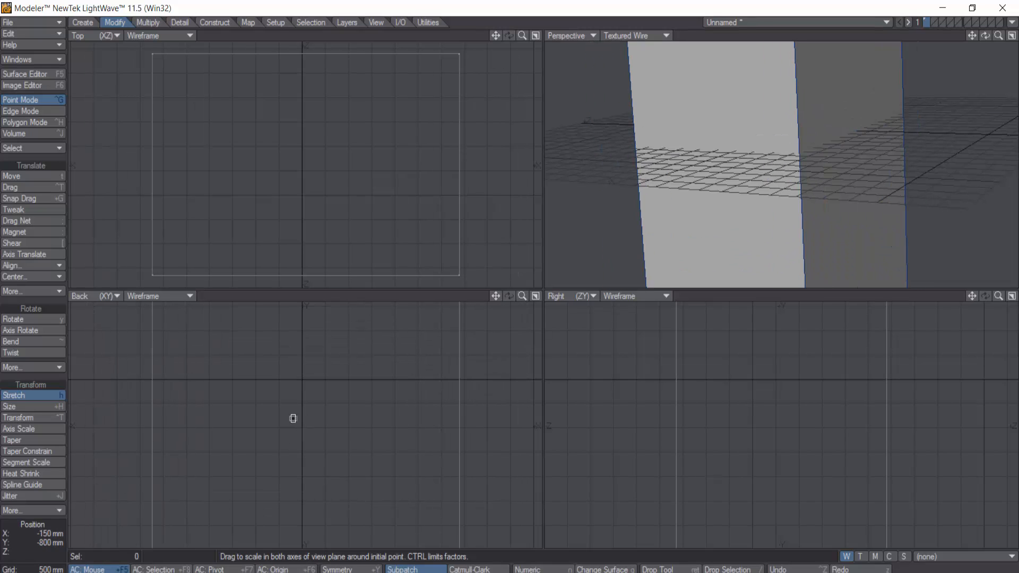
pyautogui.hotkey('ctrl', 'z')
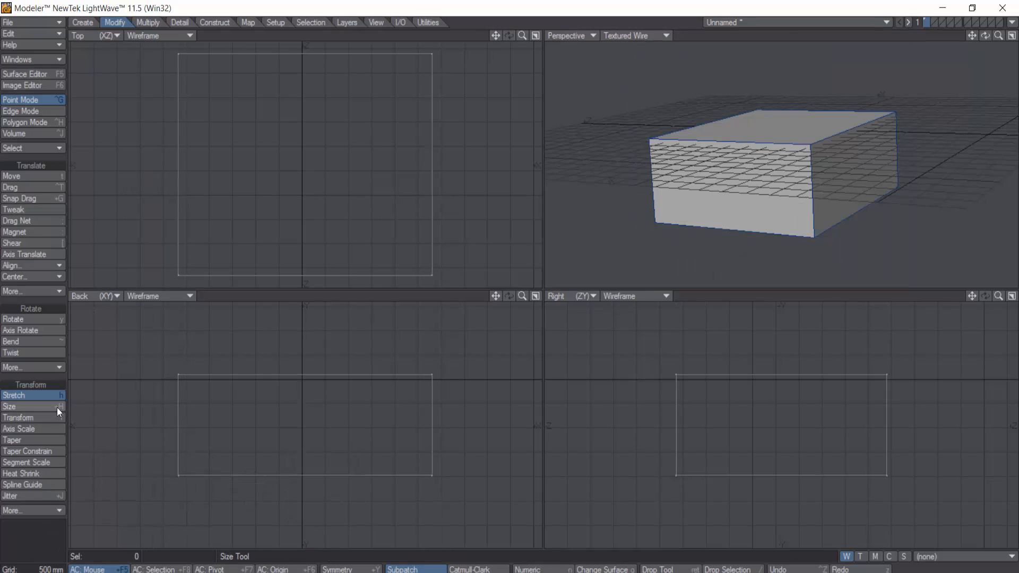
# Enlarge the box with the Size tool in the Perspective view, shrink it to 0%, undo both changes, and leave the tool
pyautogui.click(17, 407)
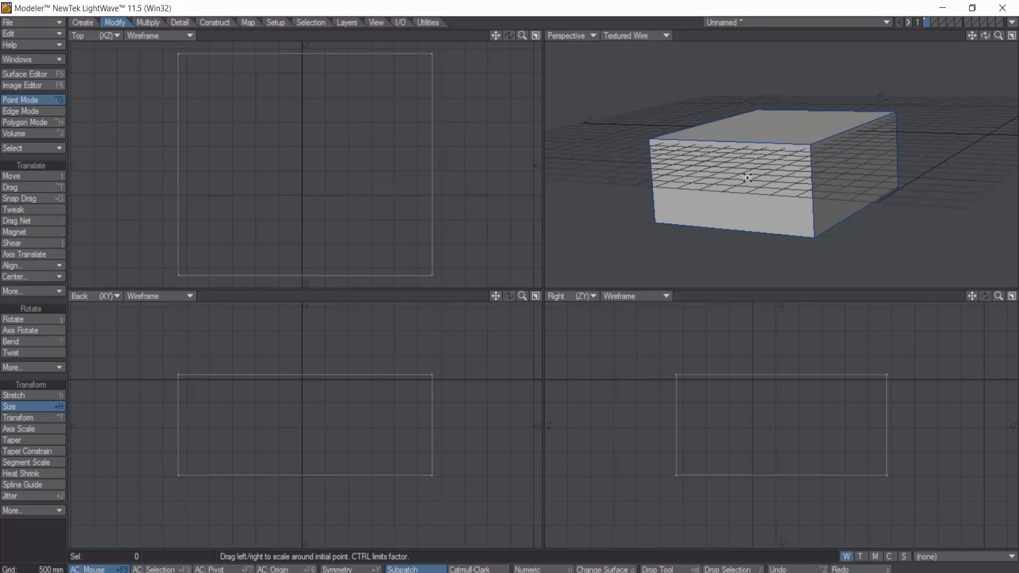
pyautogui.moveTo(690, 175); pyautogui.dragTo(625, 153)
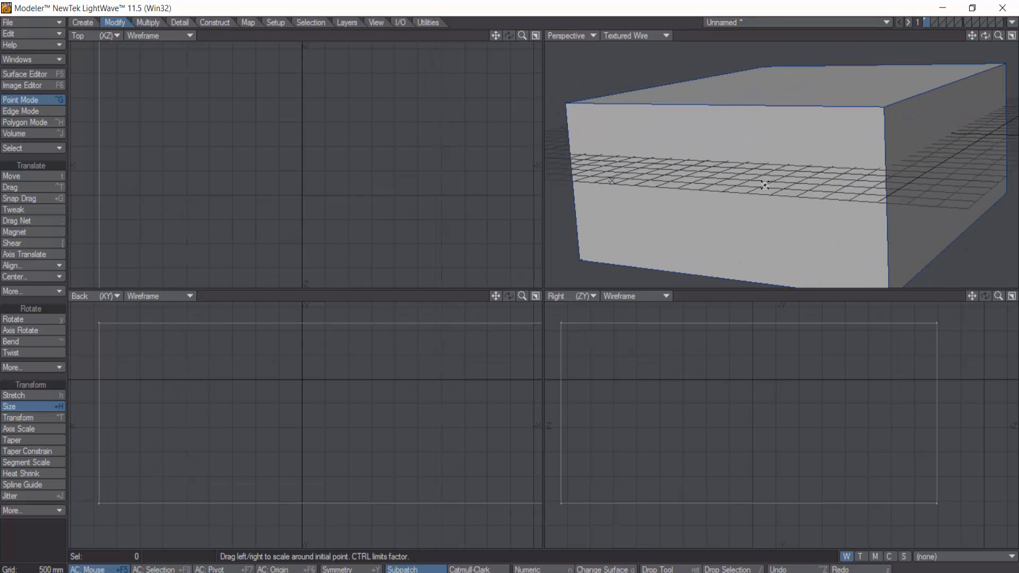
pyautogui.moveTo(785, 183); pyautogui.dragTo(755, 170)
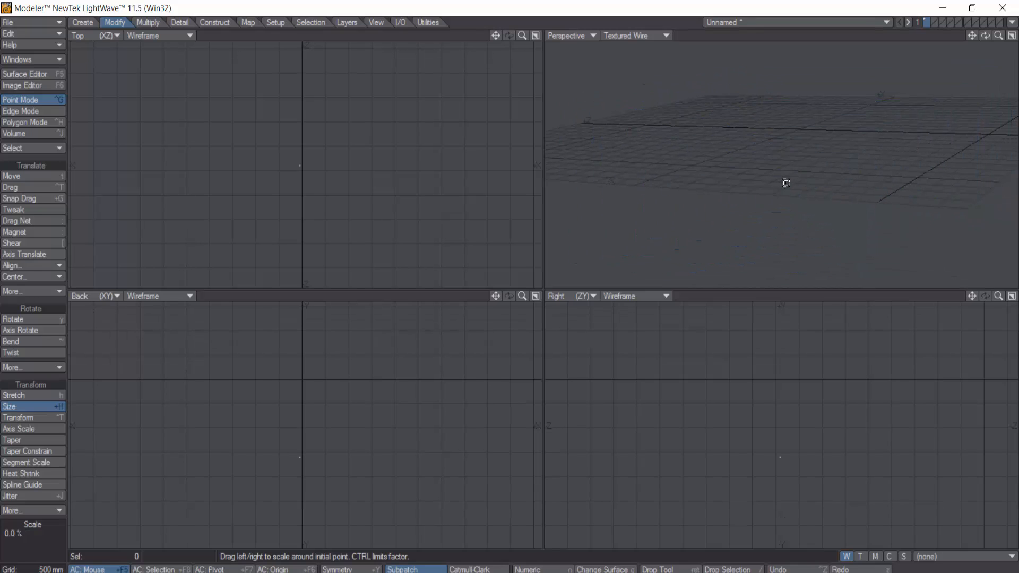
pyautogui.hotkey('ctrl', 'z')
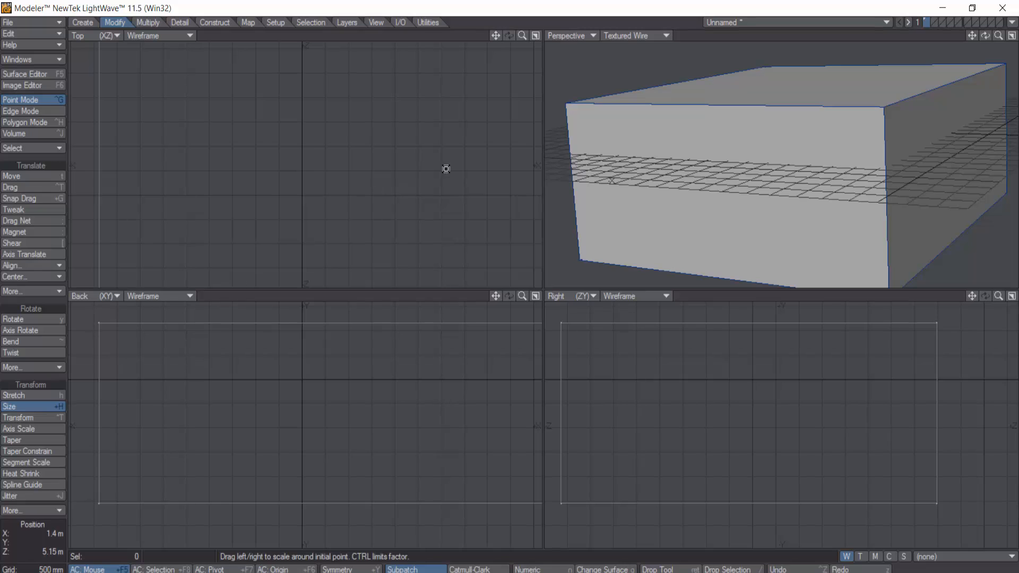
pyautogui.hotkey('ctrl', 'z')
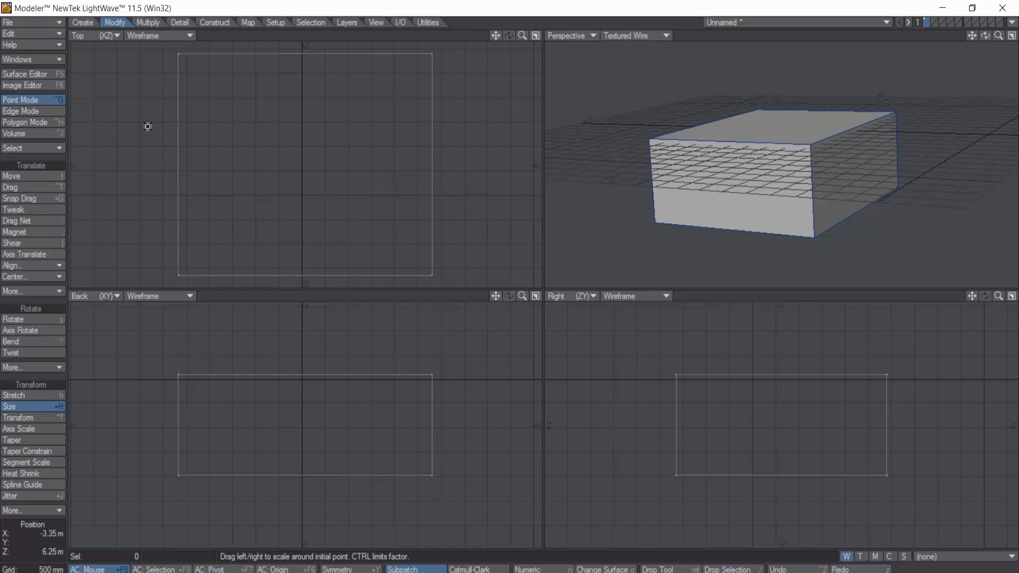
pyautogui.click(33, 101)
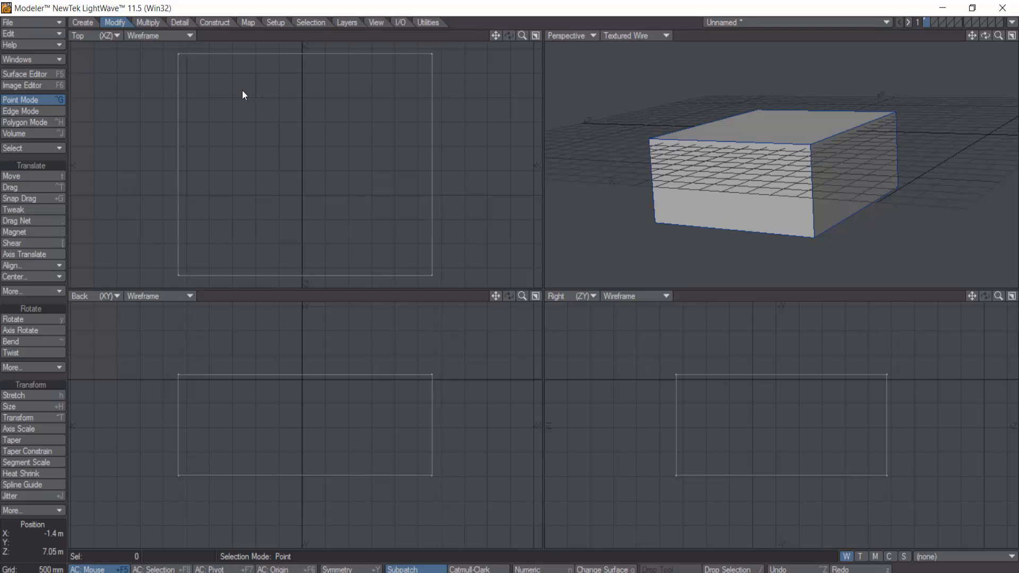
# Select three upper corner points and one lower corner point of the box, align them to the last point's Y, and undo the alignment
pyautogui.click(179, 53)
pyautogui.click(431, 375)
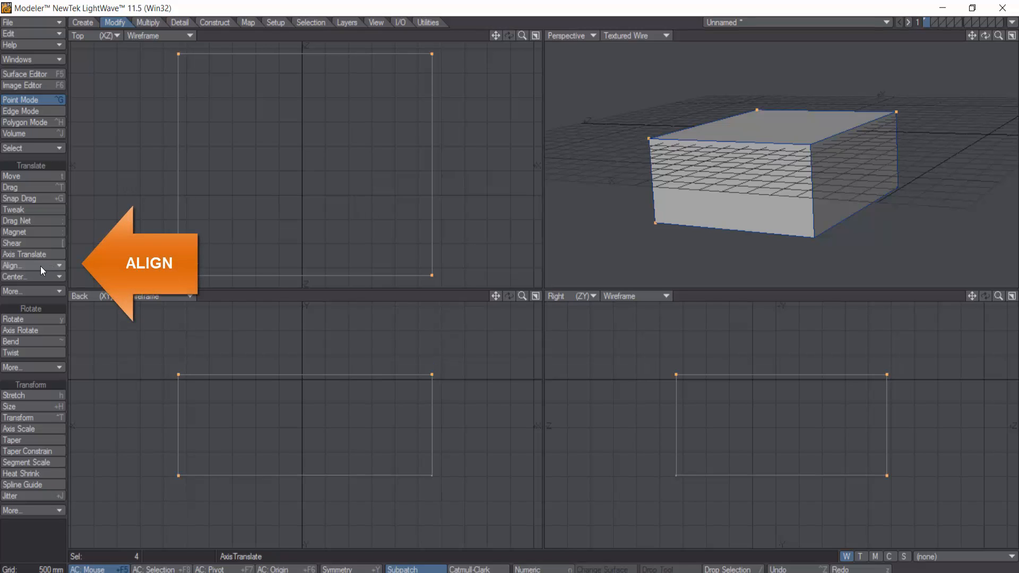
pyautogui.click(59, 265)
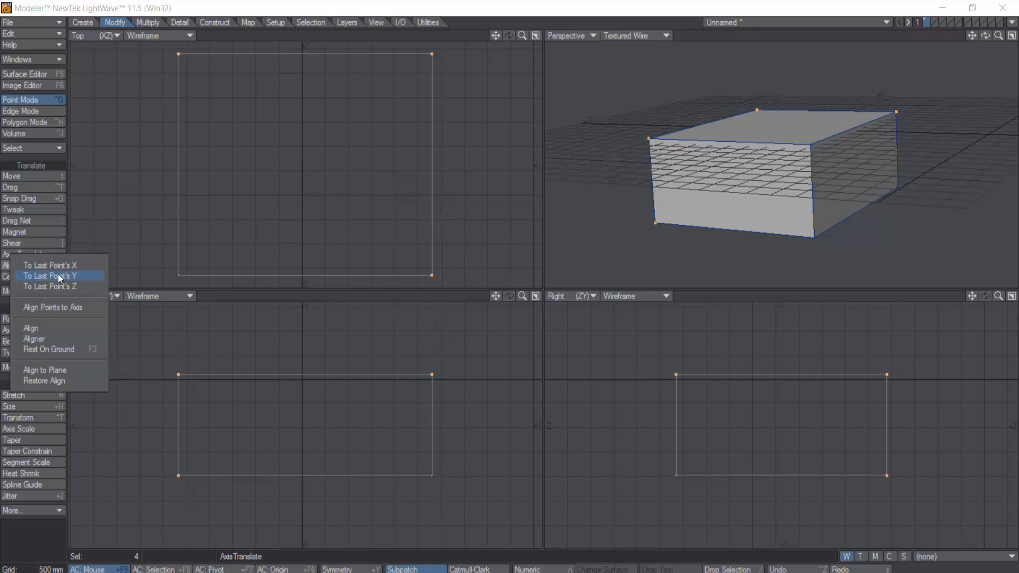
pyautogui.click(59, 275)
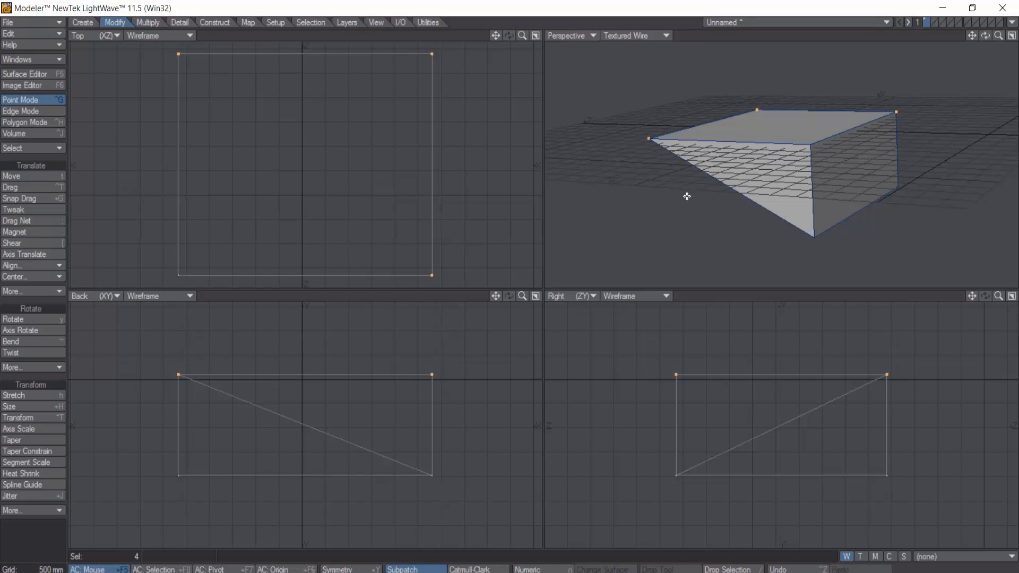
pyautogui.hotkey('ctrl', 'z')
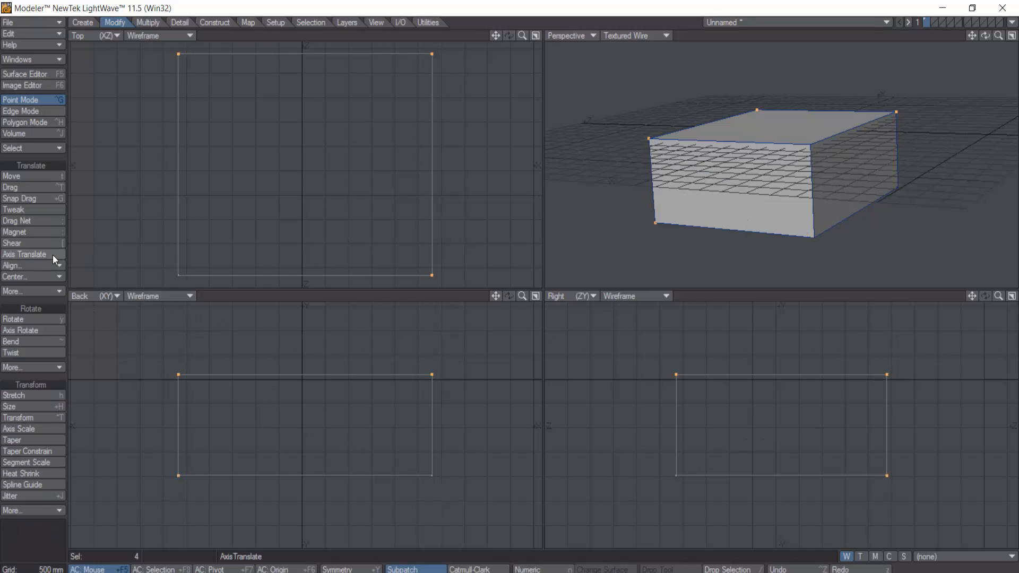
# Align the selected points to the last point on the X, Y and Z axes without merging them, and undo the alignment
pyautogui.click(60, 268)
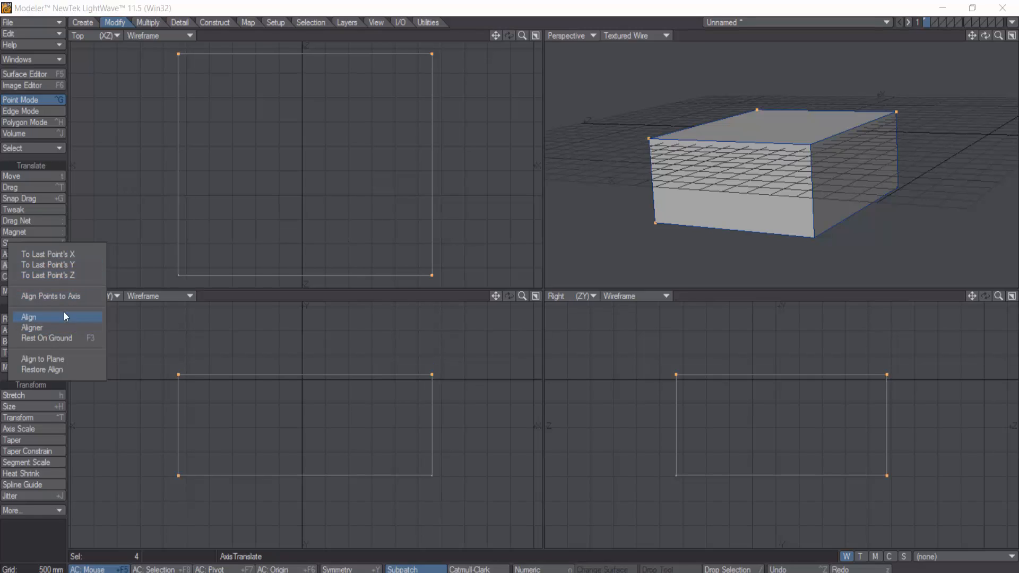
pyautogui.click(78, 298)
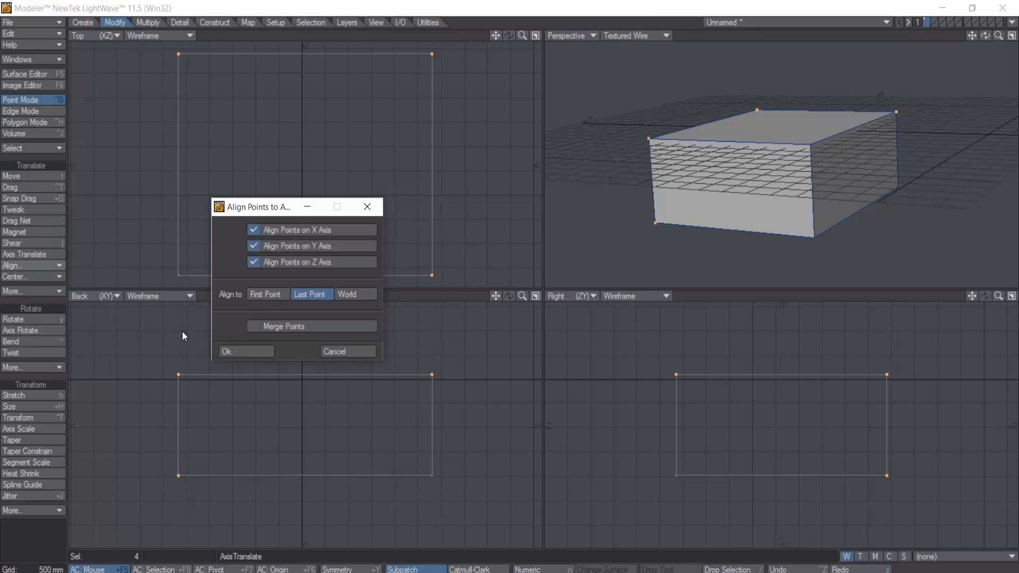
pyautogui.click(236, 350)
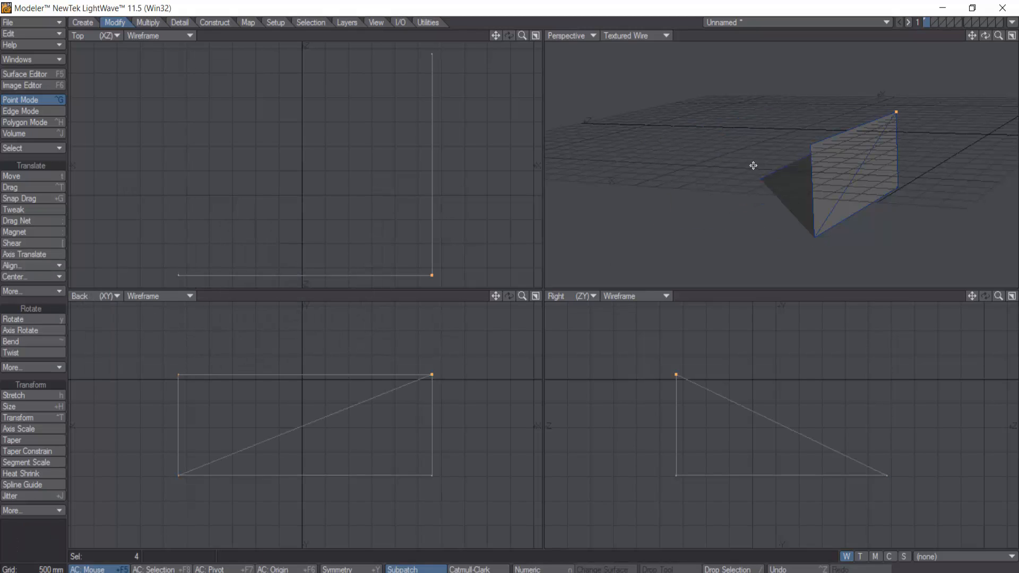
pyautogui.hotkey('ctrl', 'z')
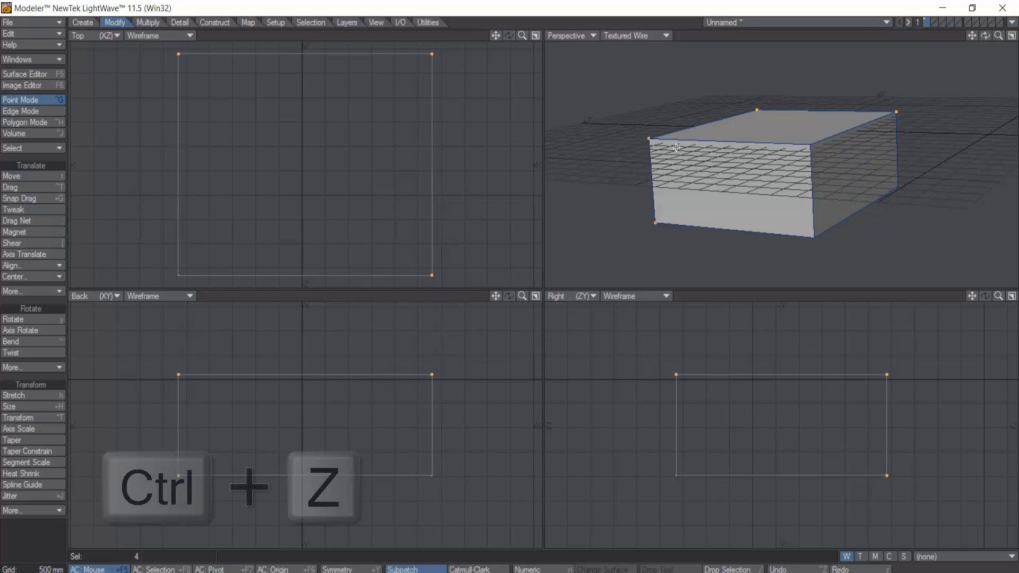